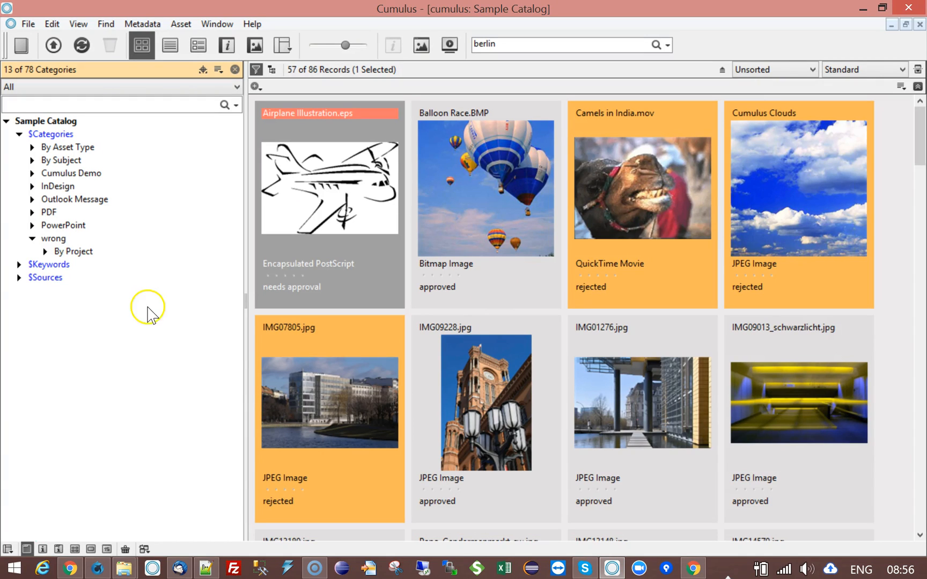
Move the By Project category from wrong to directly under $Categories, and move it back into wrong.
left_click(59, 239)
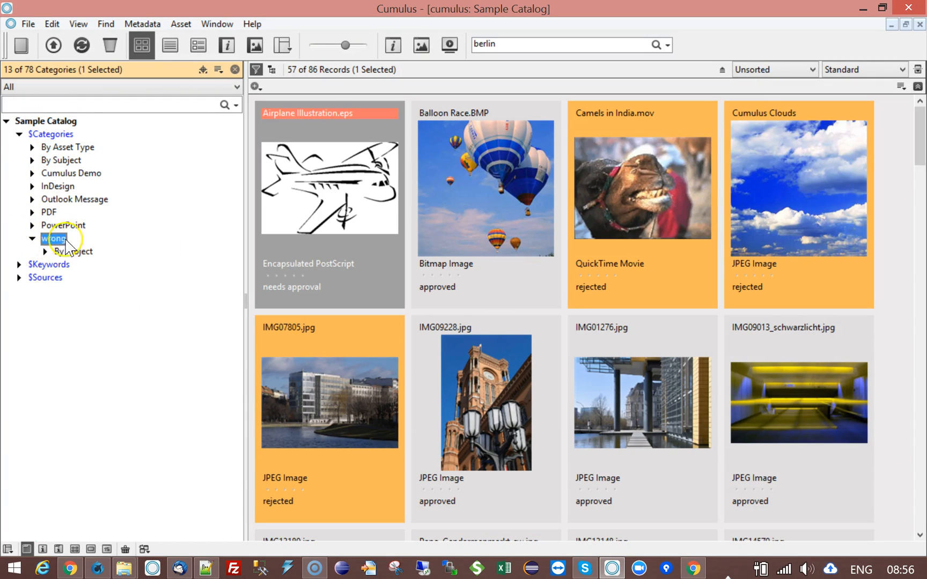
left_click(78, 252)
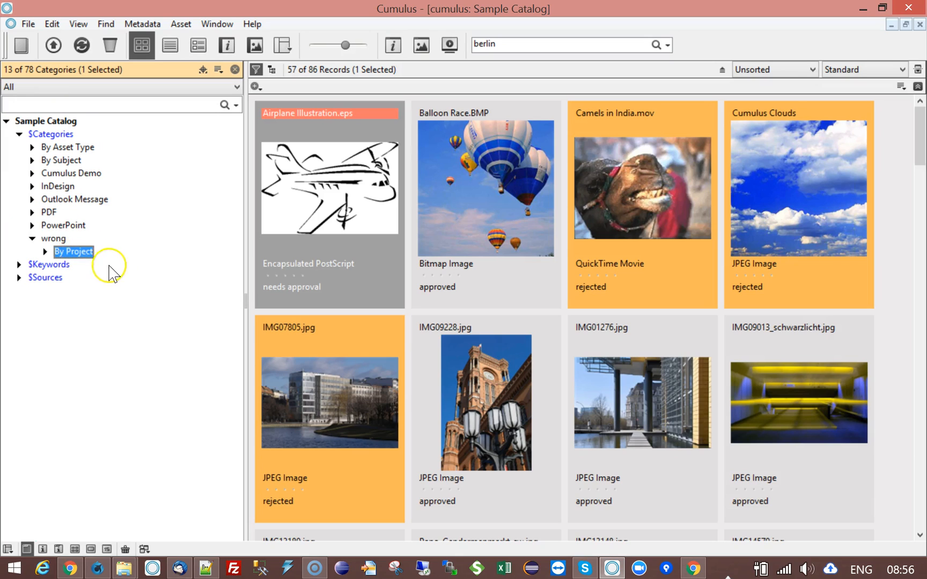
left_click(51, 240)
left_click(73, 253)
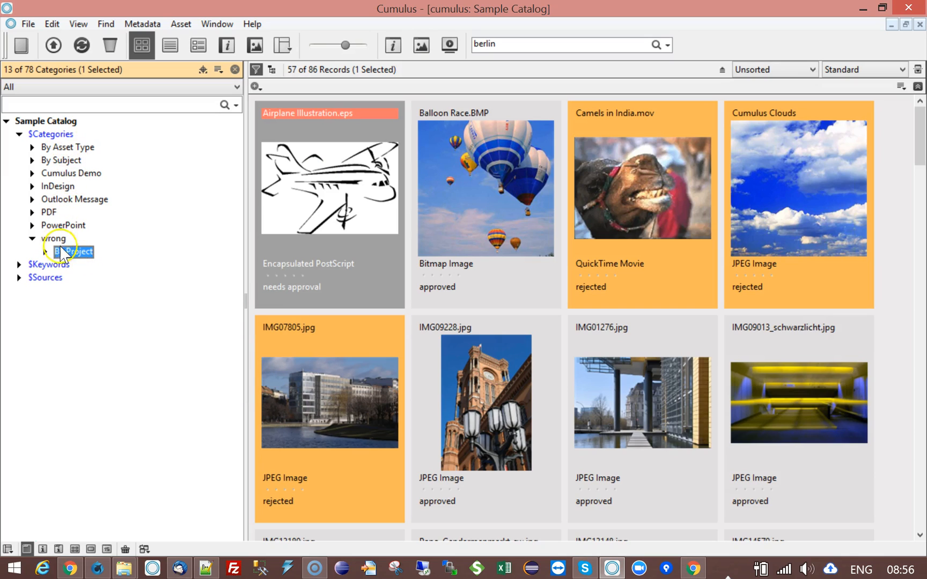
left_click_drag(74, 252, 53, 141)
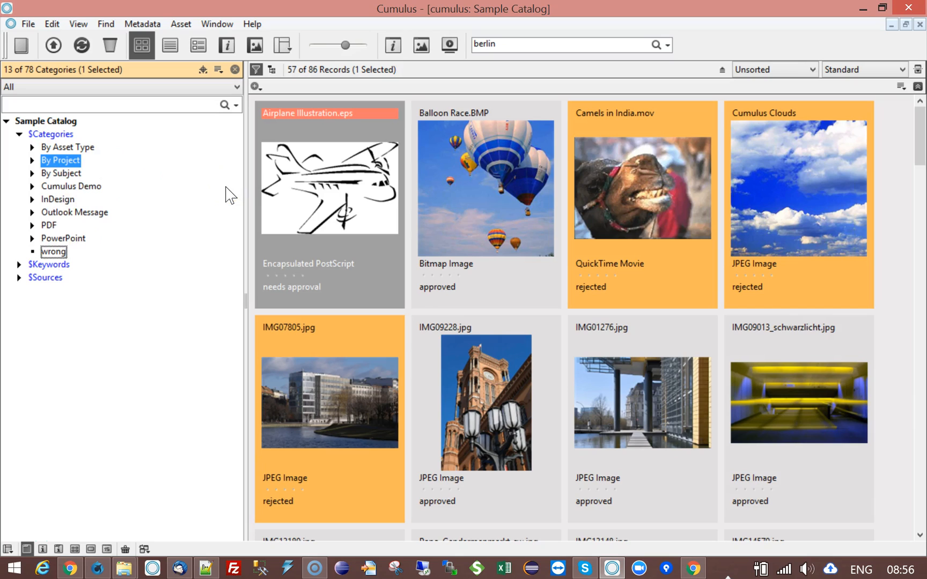
left_click_drag(53, 160, 52, 251)
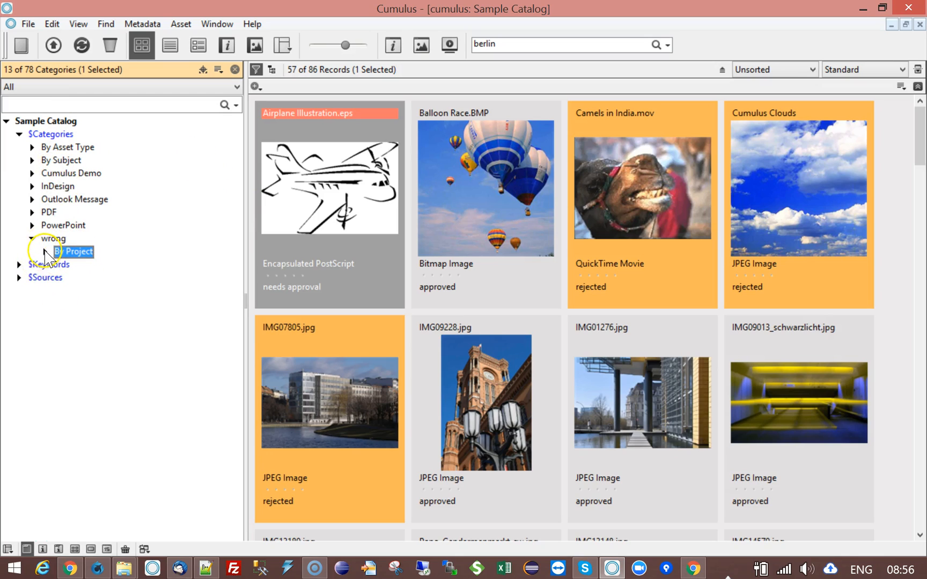
Expand the By Project category to view its subcategories, and select its parent category wrong.
left_click(45, 251)
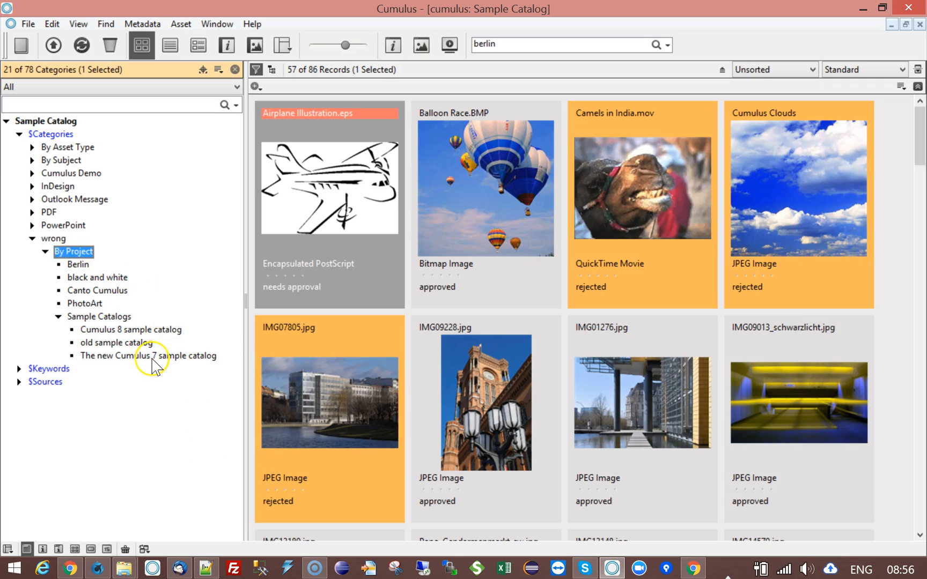
left_click(55, 239)
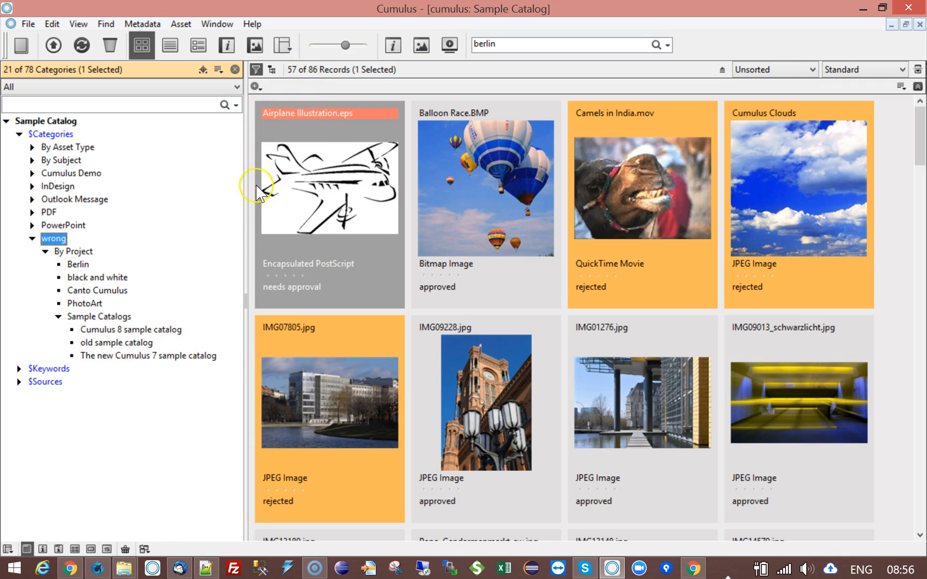
Switch to the Cumulus Server Console and review hotcollection-fix-categories' parameters for the Cumulus query, Wrong-Category-Path and Right-Category-Path.
left_click(97, 569)
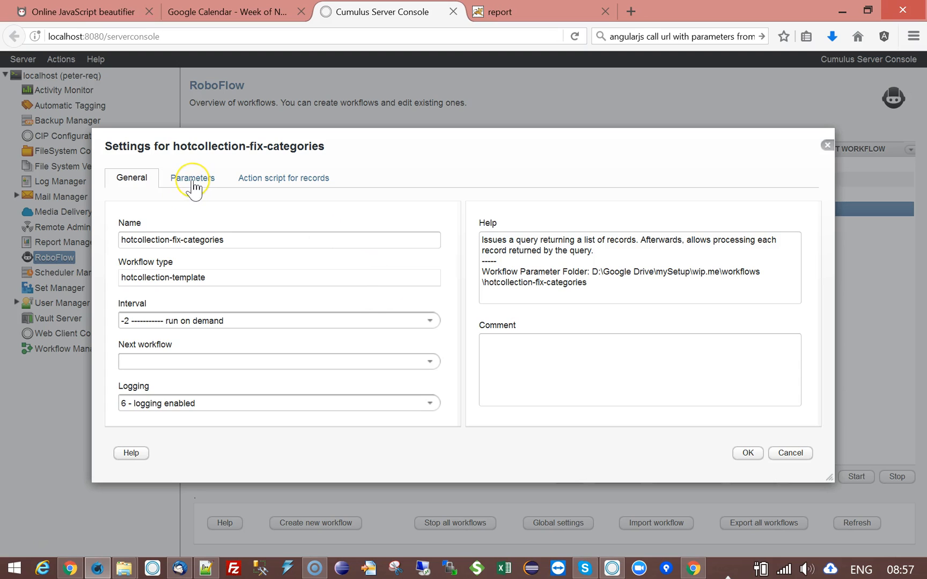
left_click(194, 182)
left_click(372, 245)
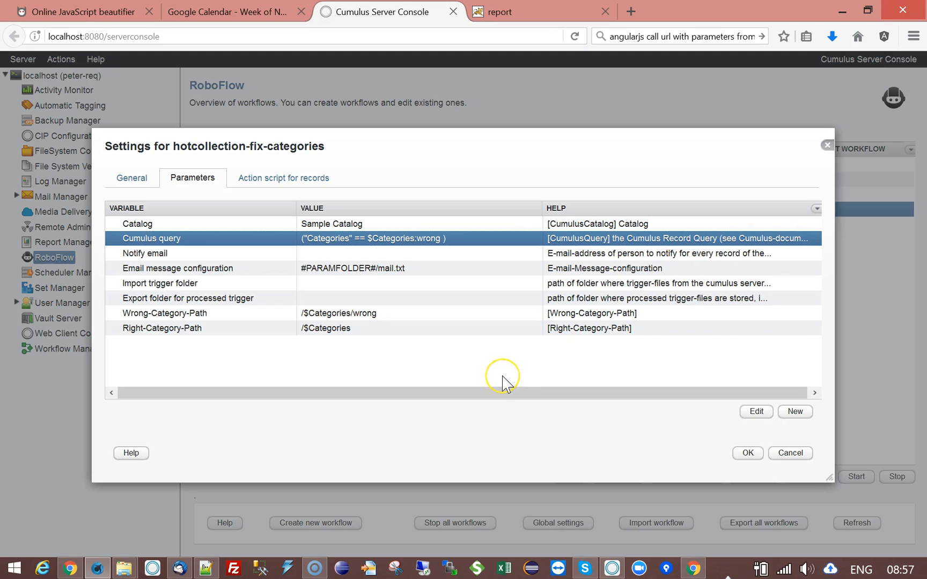
left_click(157, 314)
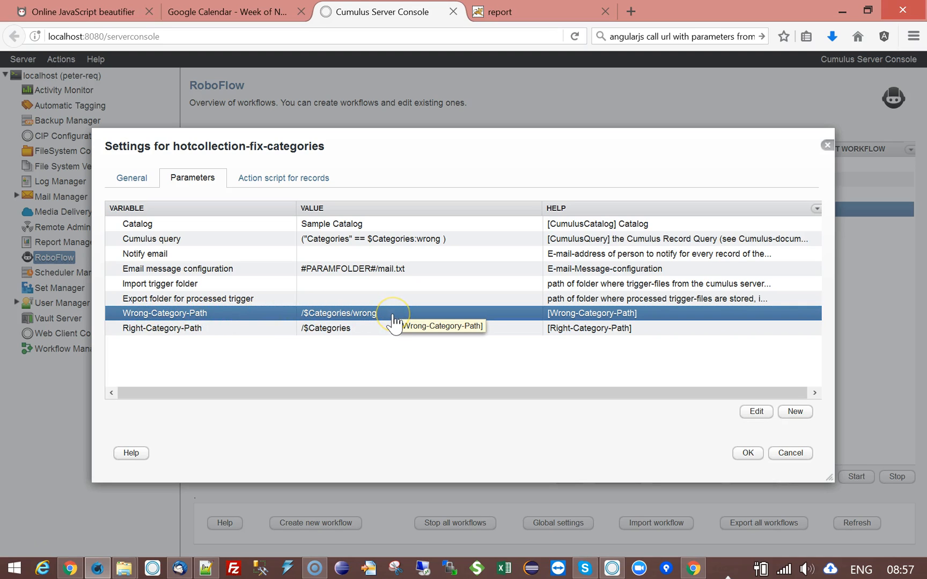
left_click(309, 317)
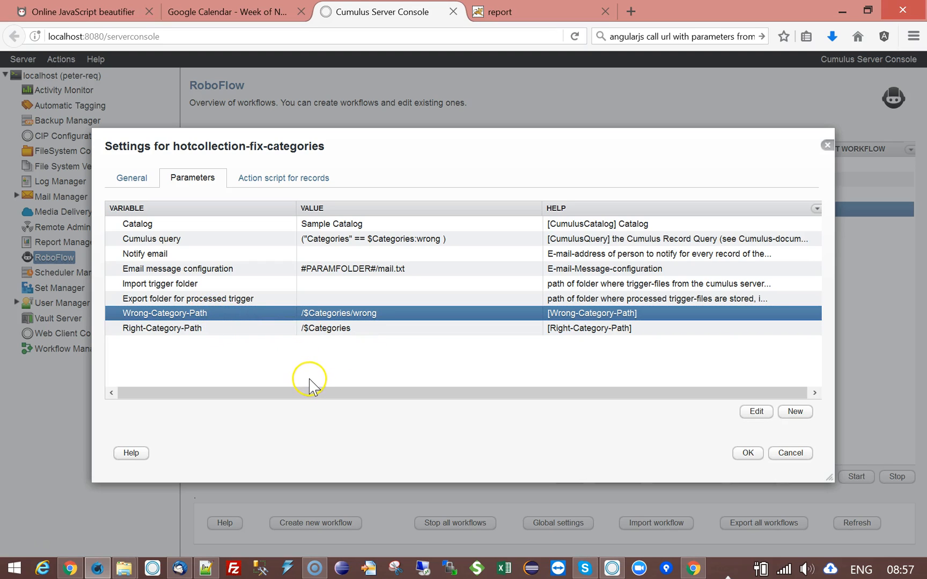
left_click(124, 329)
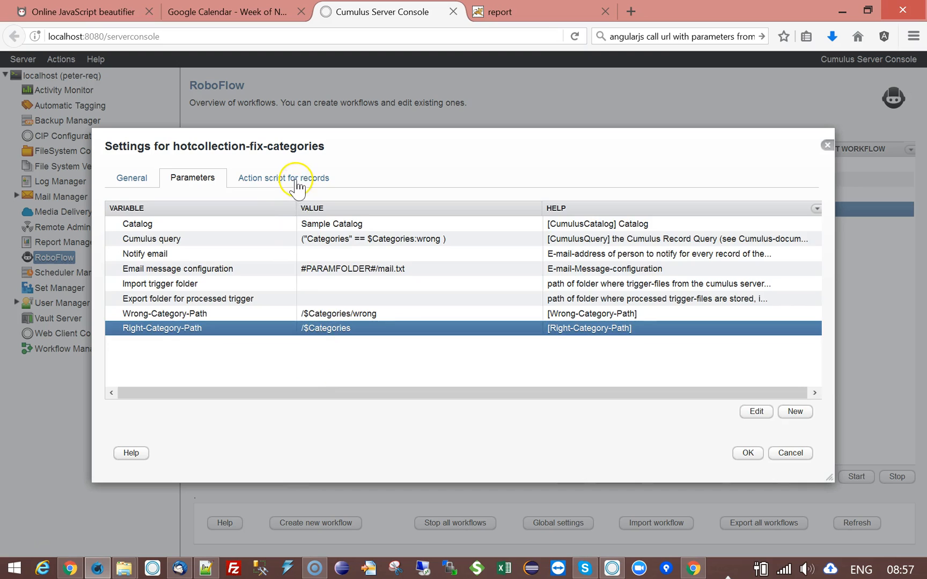
Examine the field name used by the store-record-field-value-as-text action in the workflow's action script for records.
left_click(294, 179)
left_click(210, 224)
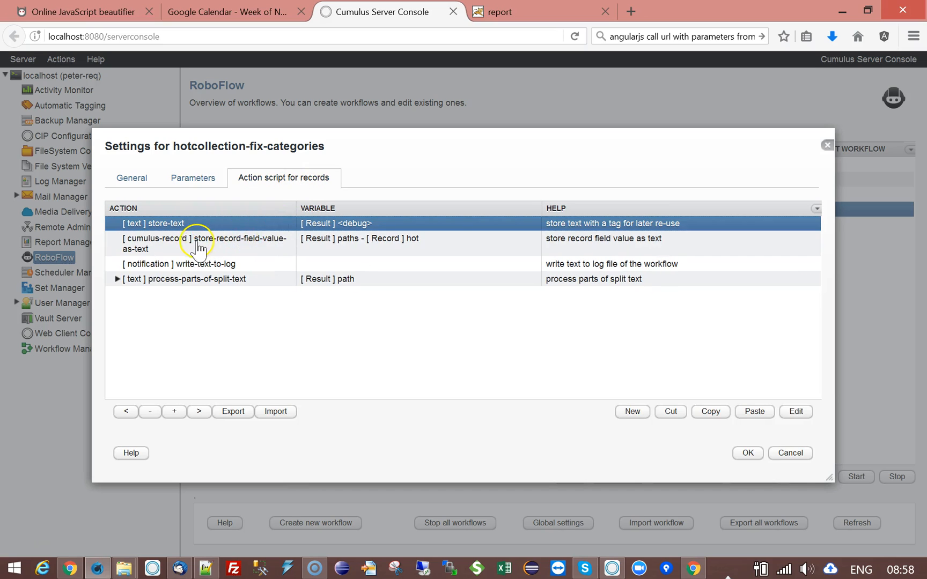
left_click(228, 244)
double_click(261, 248)
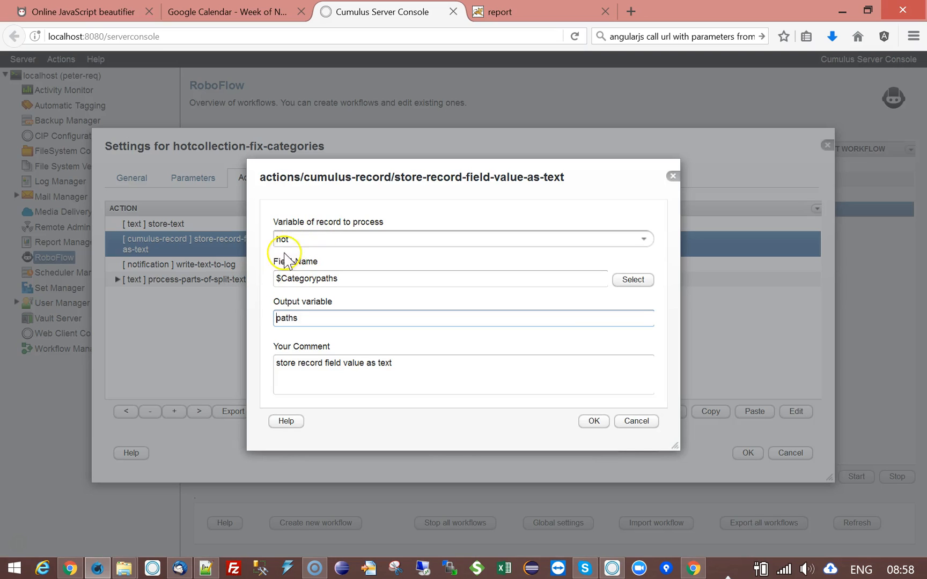
double_click(296, 278)
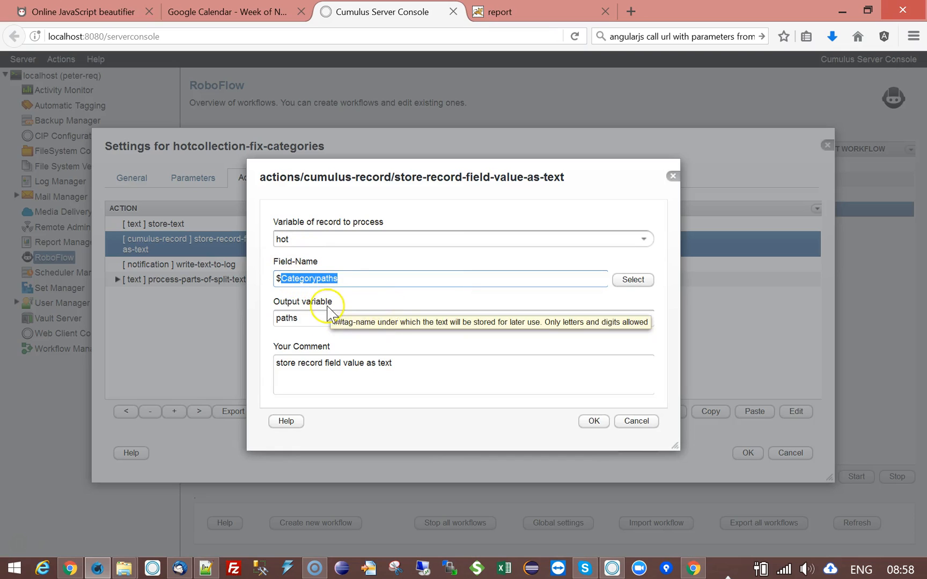
left_click(346, 278)
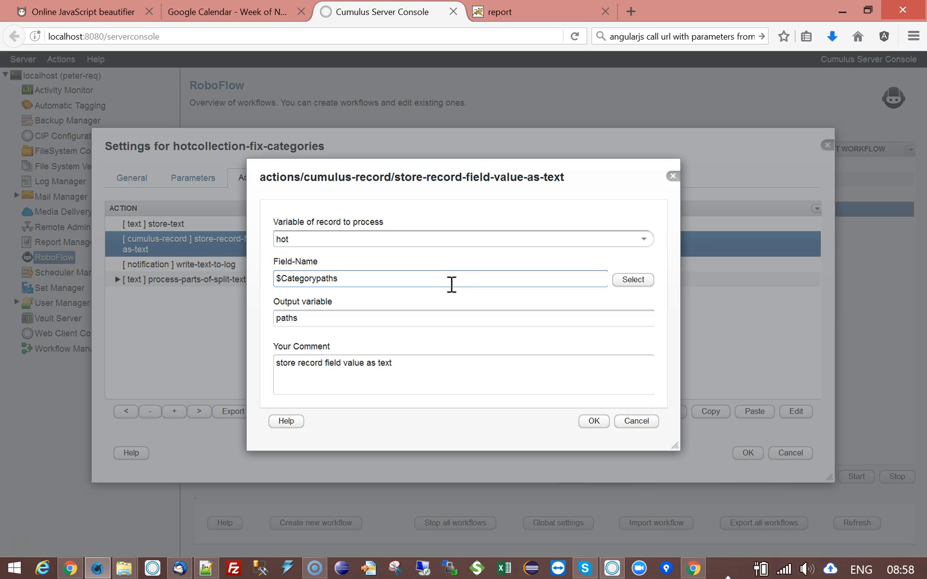
left_click(594, 422)
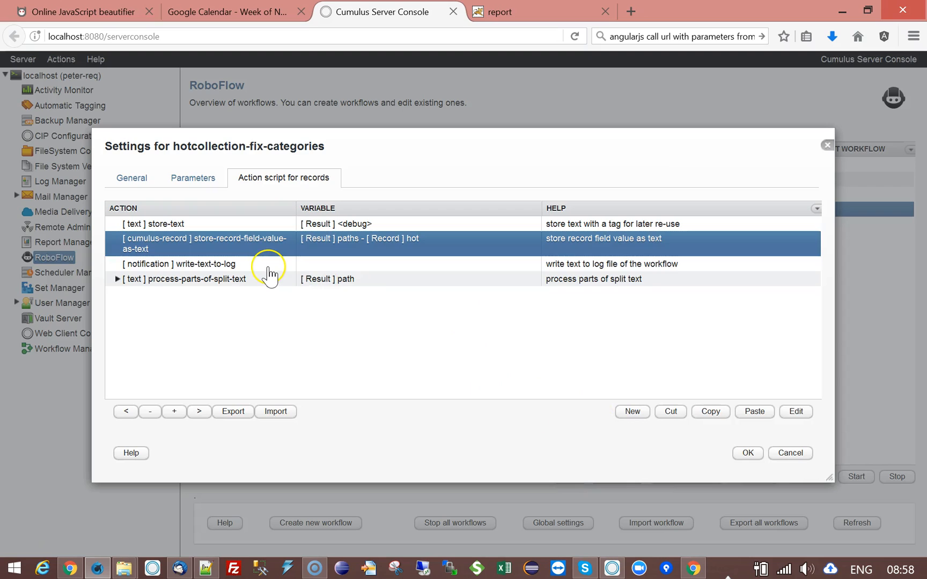
Examine the text-part separator of the process-parts-of-split-text action and close its settings without changes.
left_click(268, 267)
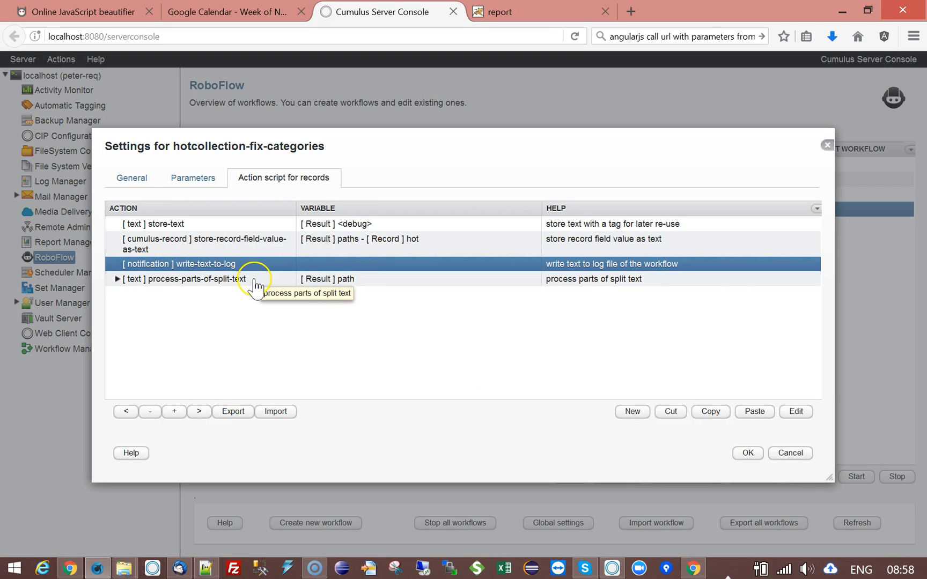
left_click(218, 281)
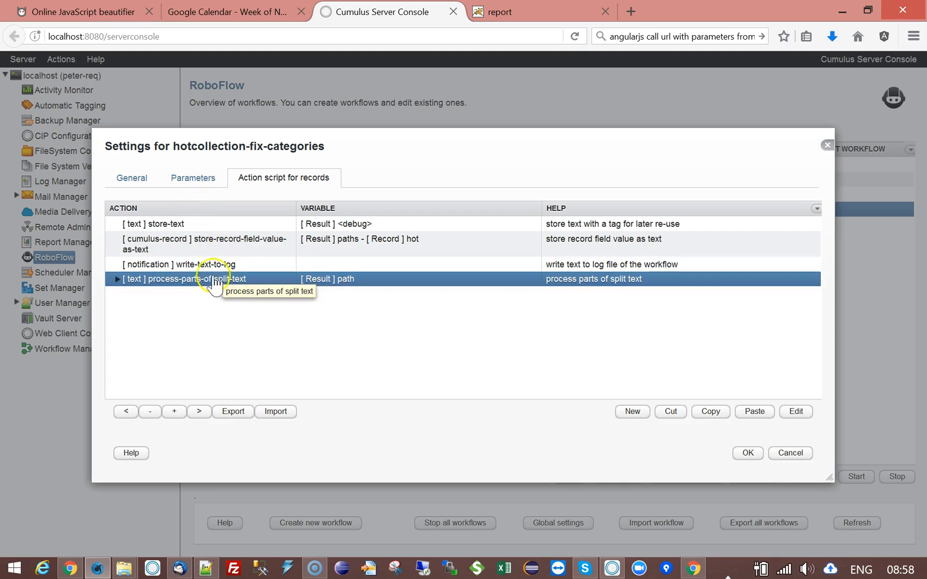
double_click(173, 277)
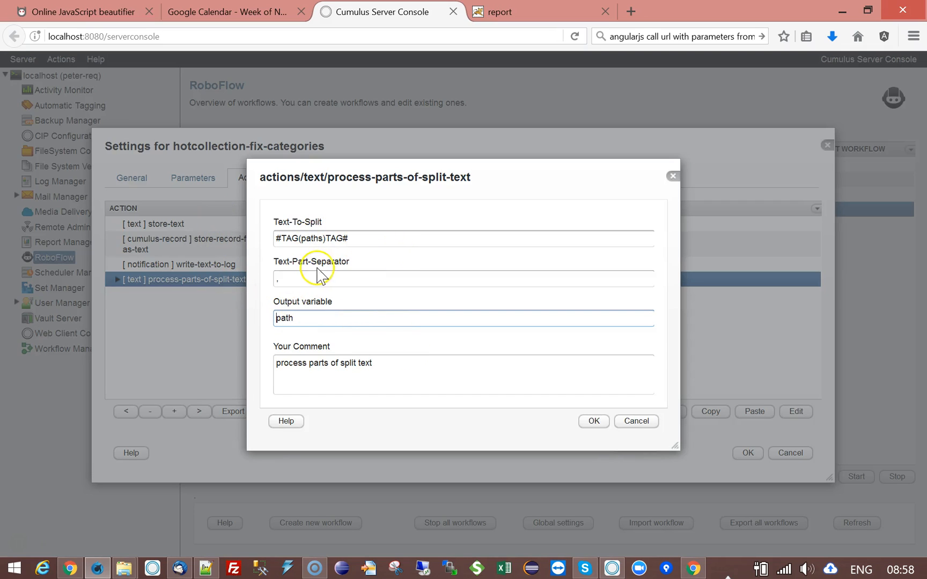
left_click(290, 279)
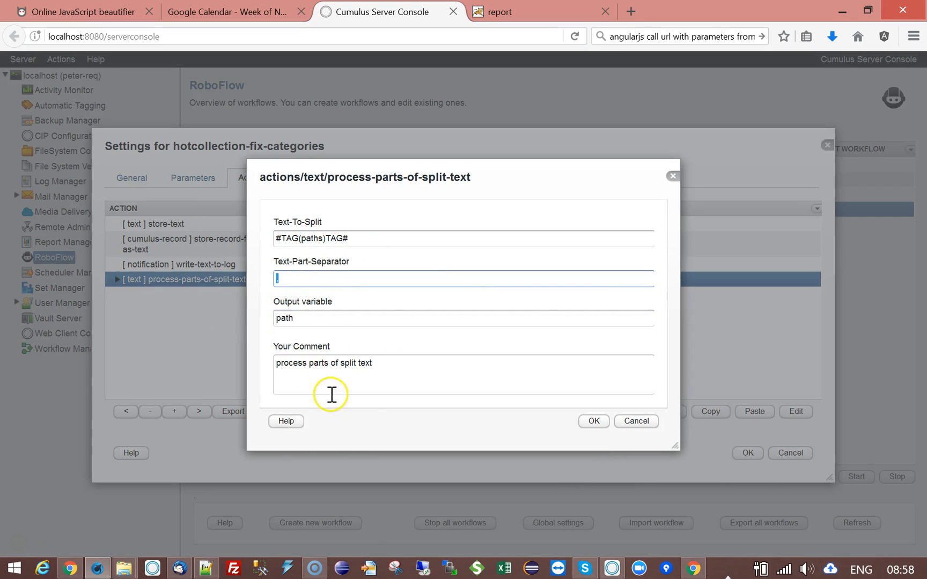
left_click(287, 282)
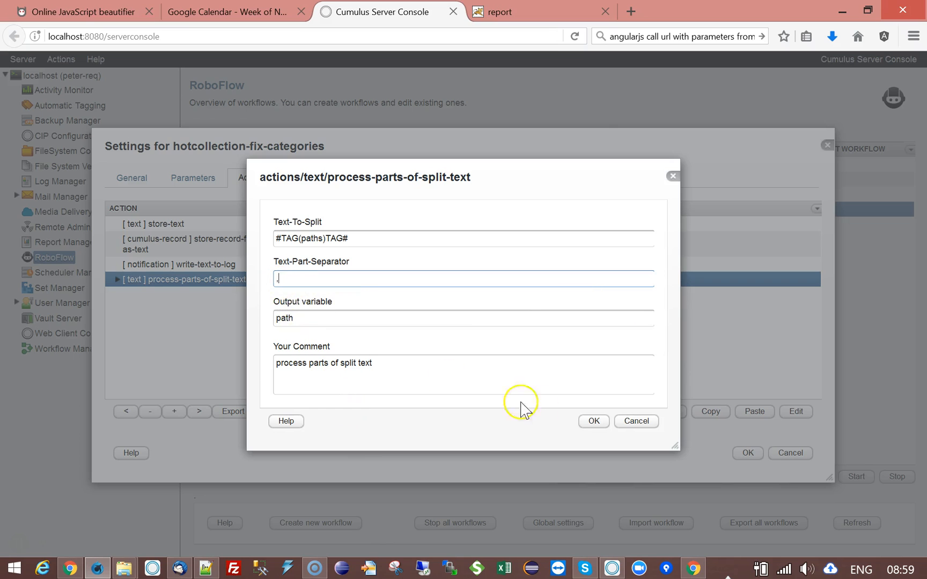
left_click(636, 421)
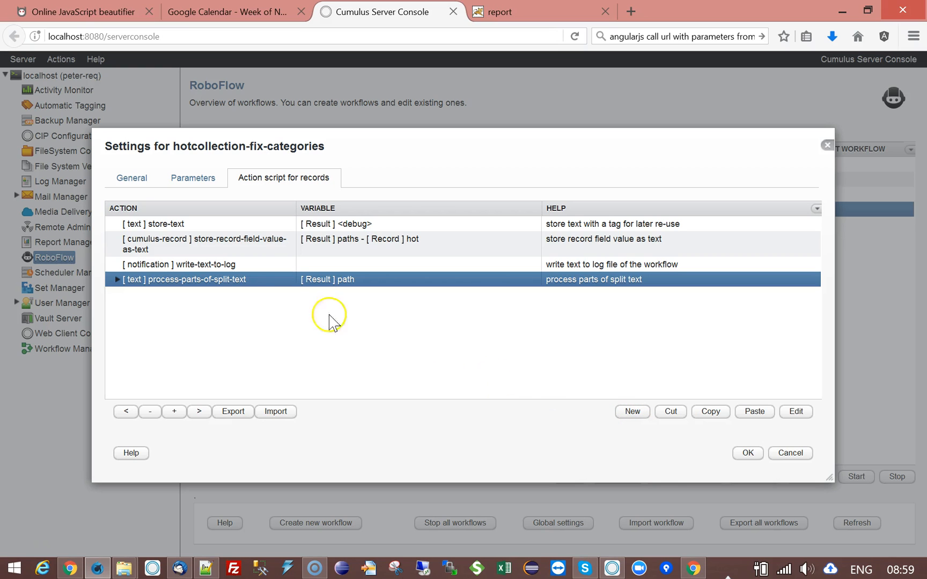
Expand the process-parts-of-split-text action and inspect its nested write-text-to-log and conditional test-text actions.
left_click(117, 279)
left_click(205, 294)
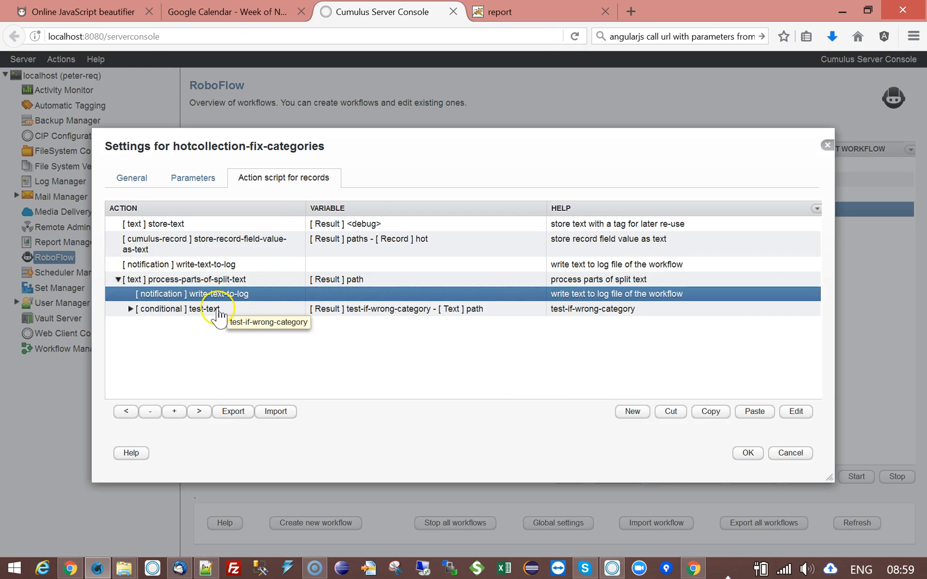
left_click(440, 311)
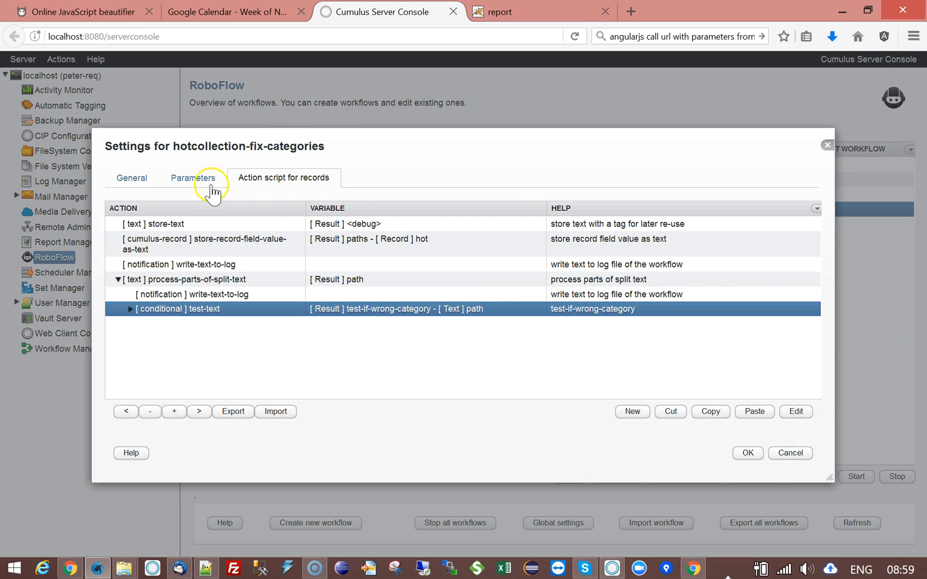
Set the Wrong-Category-Path parameter to /$Categories/wrongx and save the workflow settings.
left_click(206, 184)
double_click(387, 315)
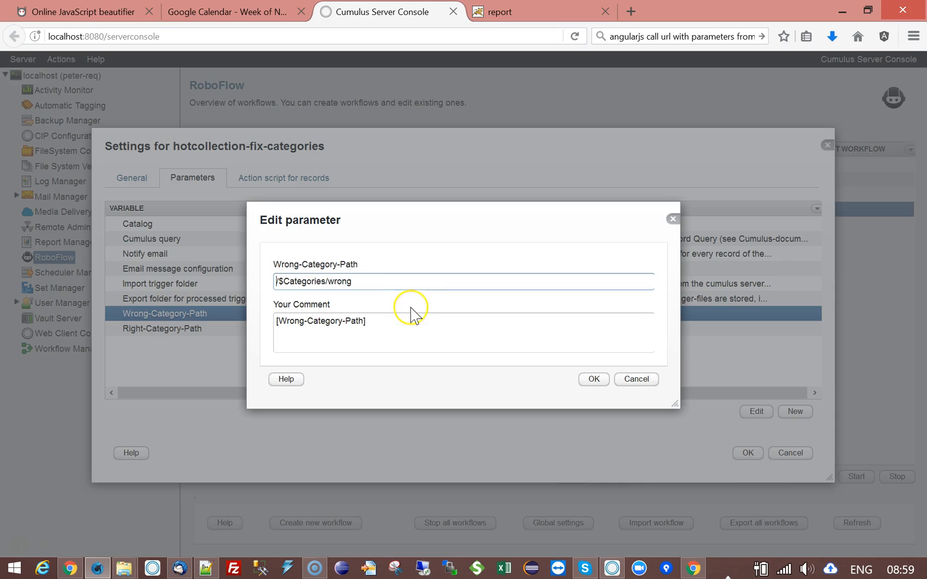
type("x")
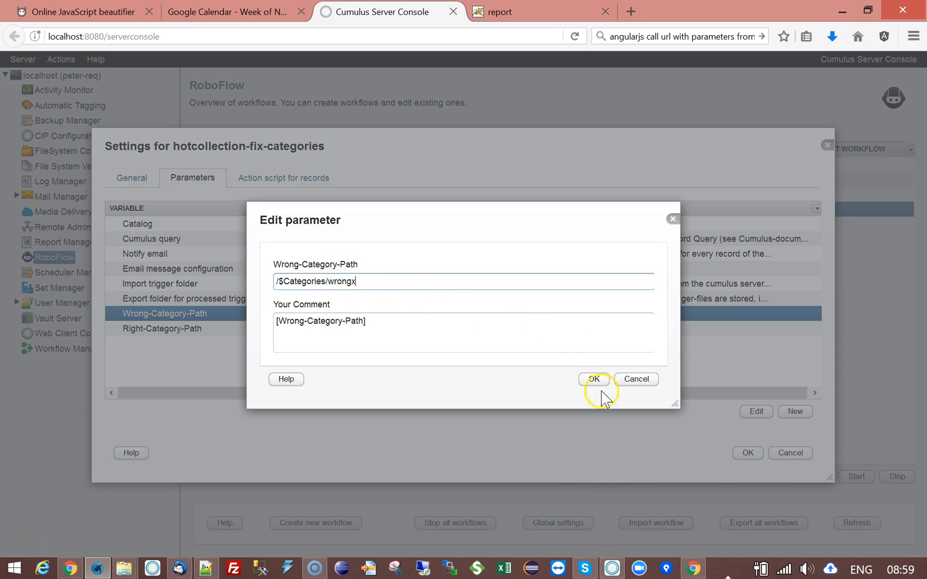
left_click(593, 380)
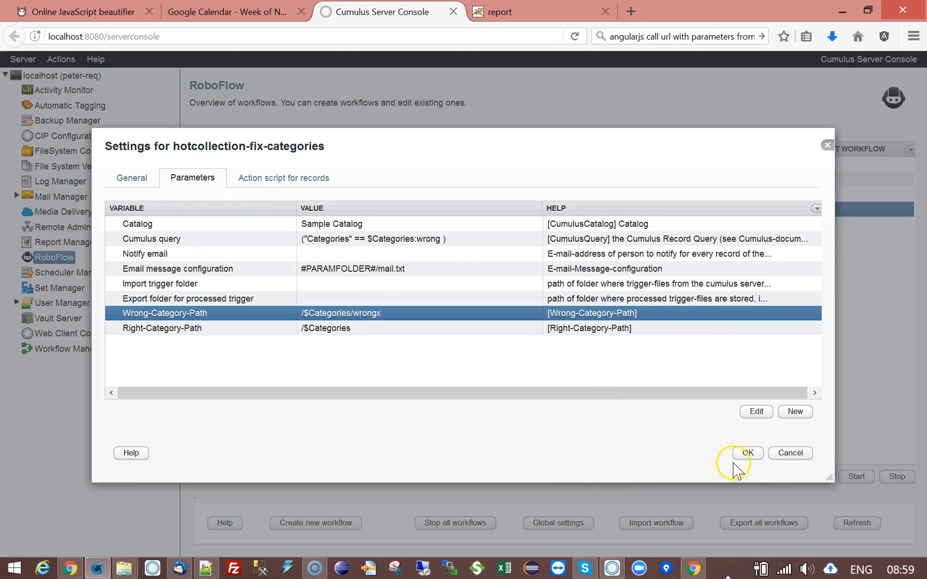
left_click(746, 453)
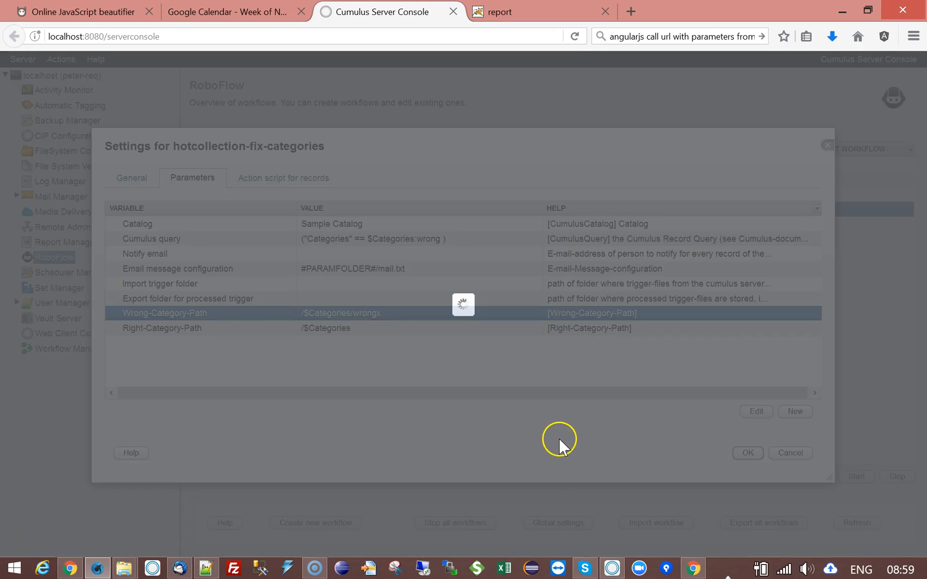
Start the hotcollection-fix-categories workflow.
left_click(368, 211)
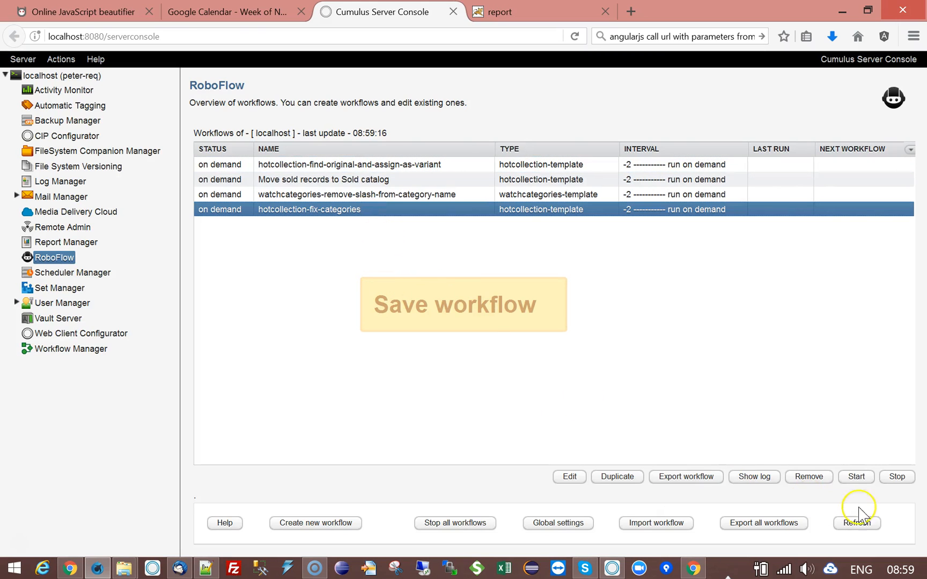
left_click(856, 477)
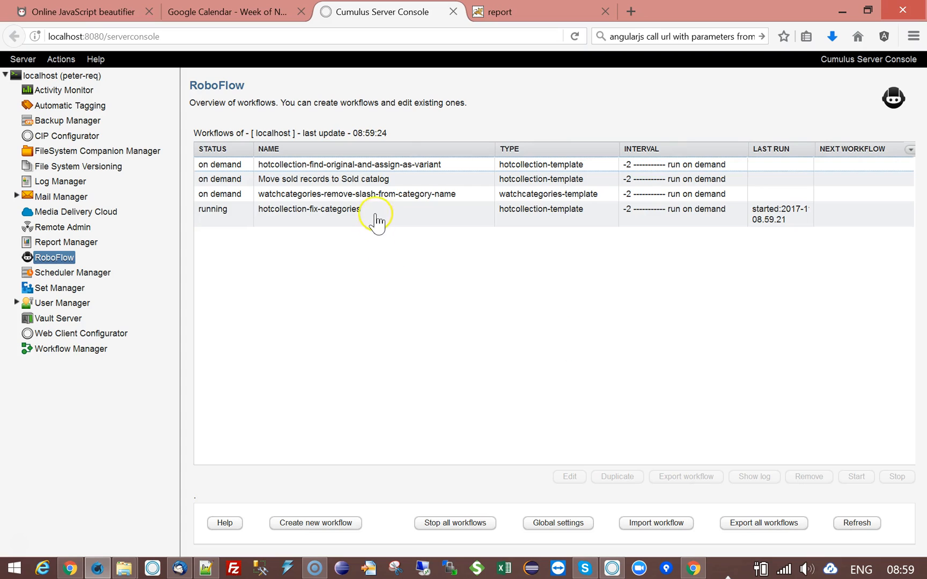
Check the parameters and record action script of hotcollection-fix-categories again, and close its settings without changes.
double_click(374, 213)
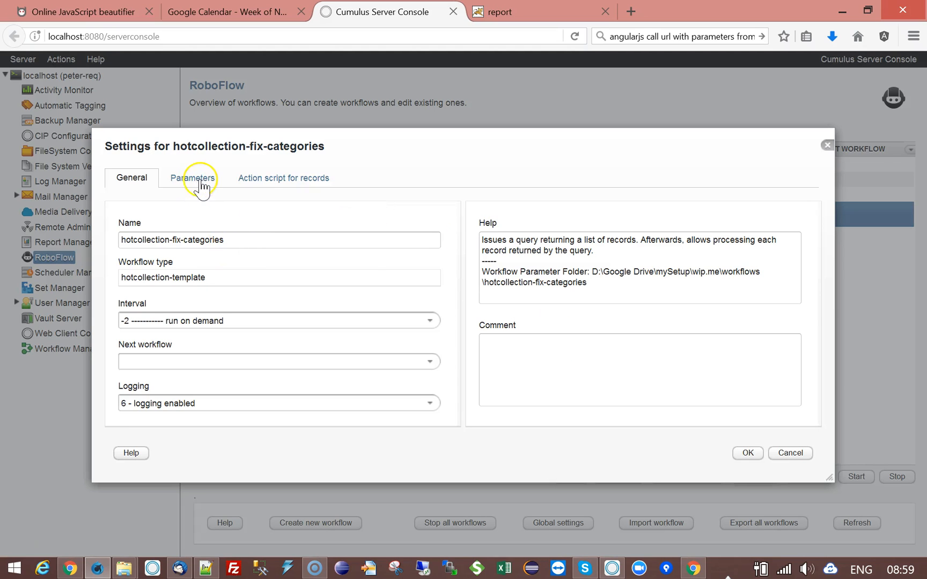
left_click(210, 180)
left_click(269, 181)
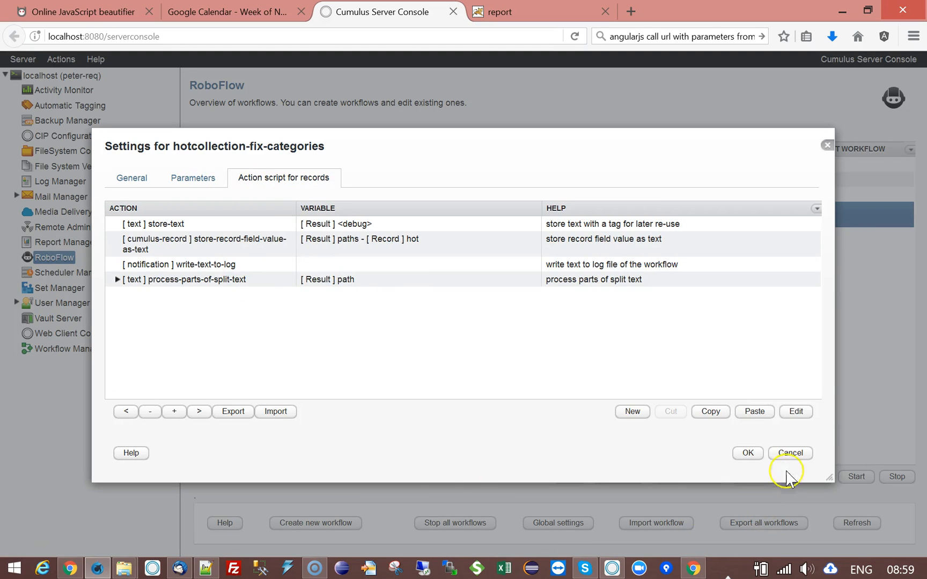
left_click(788, 455)
Show the log of the hotcollection-fix-categories workflow and highlight the file name of record 23.
left_click(743, 477)
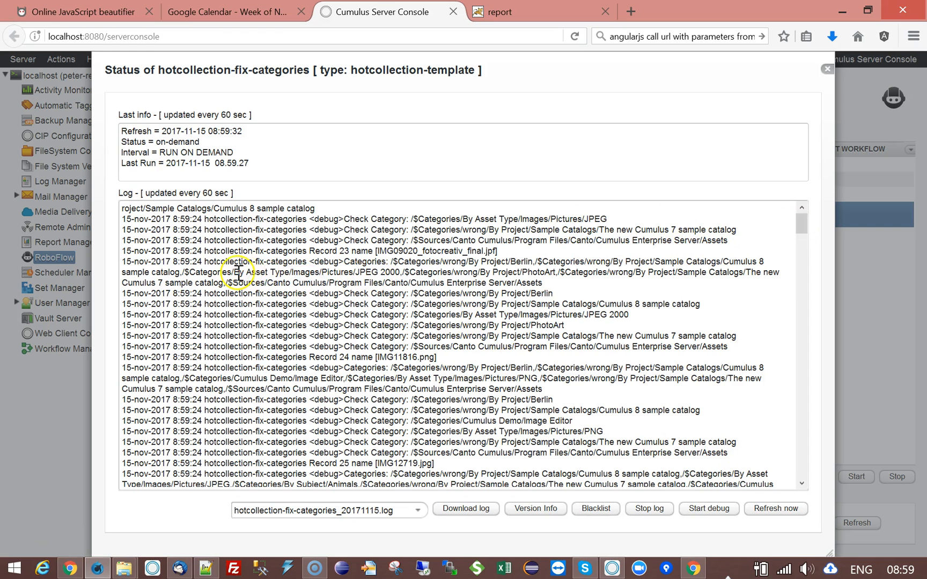
left_click_drag(502, 251, 504, 250)
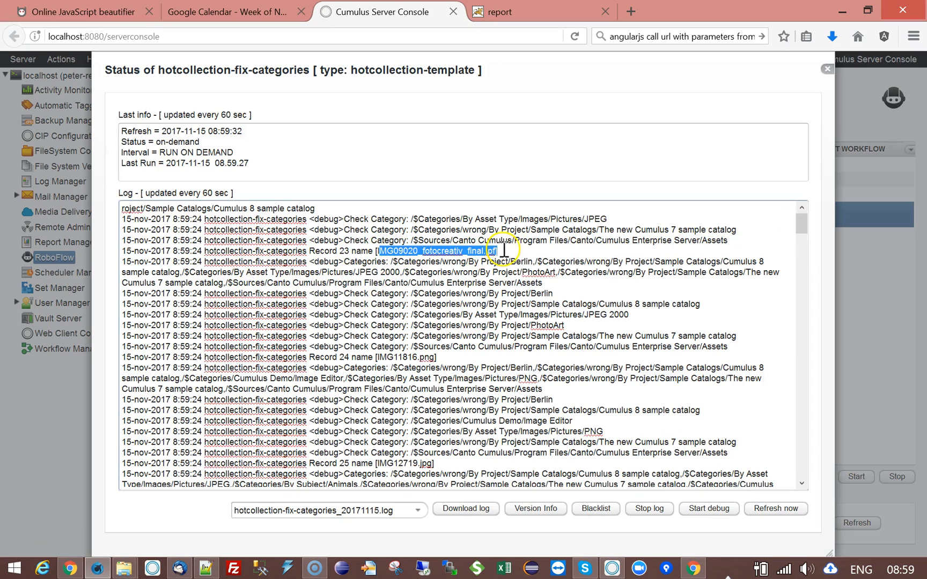
Highlight the full category path list logged for record 23, including its paths under /$Categories/wrong.
left_click(354, 260)
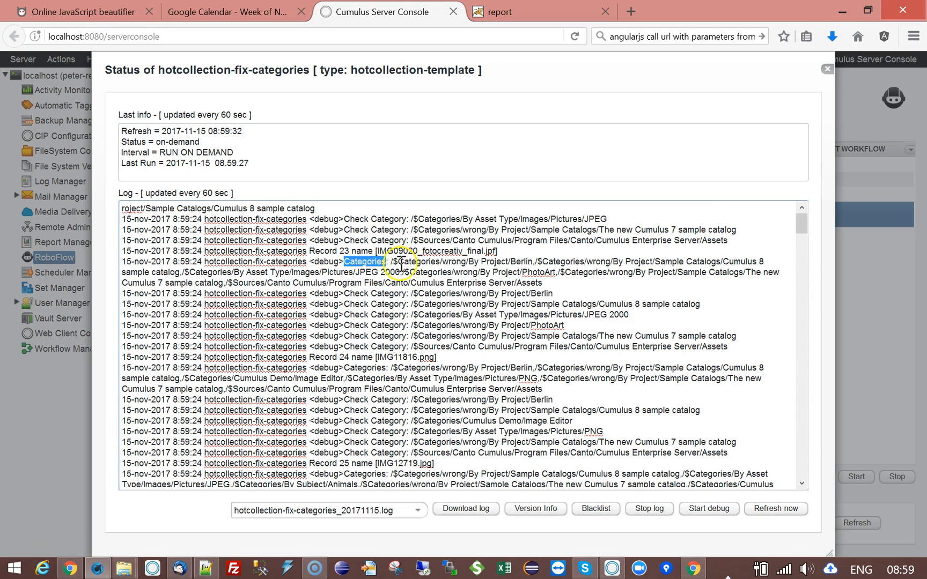
left_click_drag(391, 263, 729, 272)
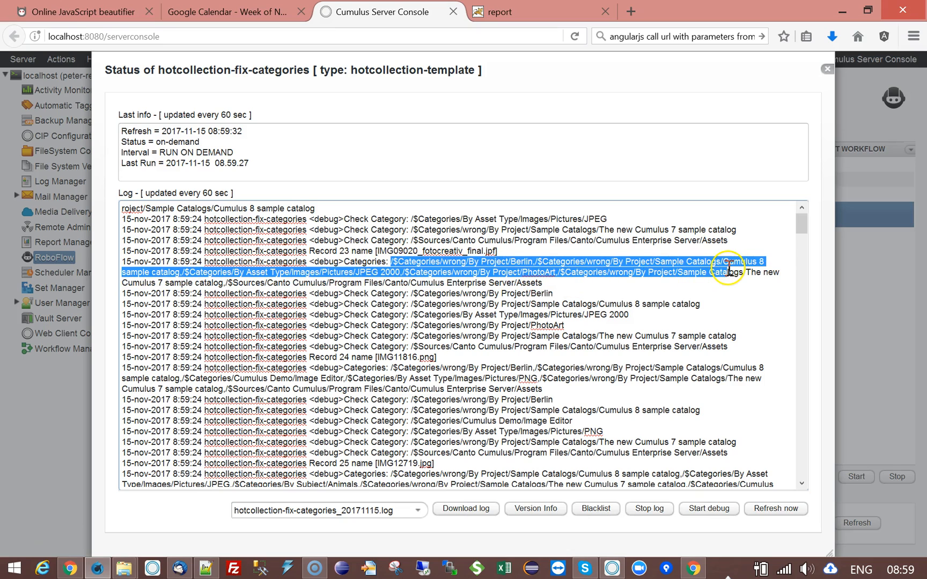
left_click(390, 261)
left_click_drag(404, 262, 686, 262)
left_click(535, 262)
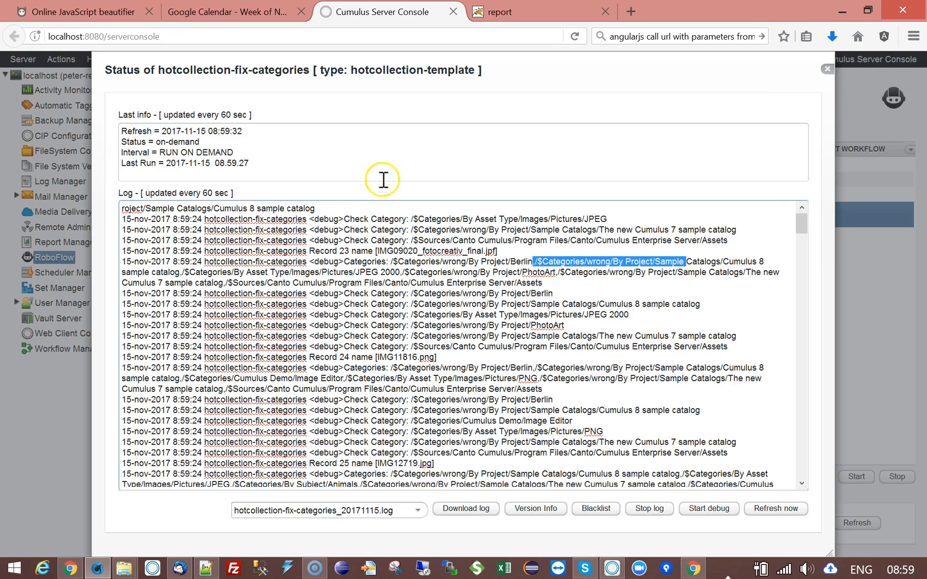
Highlight record 23's individual Check Category paths in the log, from Berlin to PhotoArt, and close the log.
left_click_drag(344, 294, 554, 294)
left_click_drag(409, 305, 706, 304)
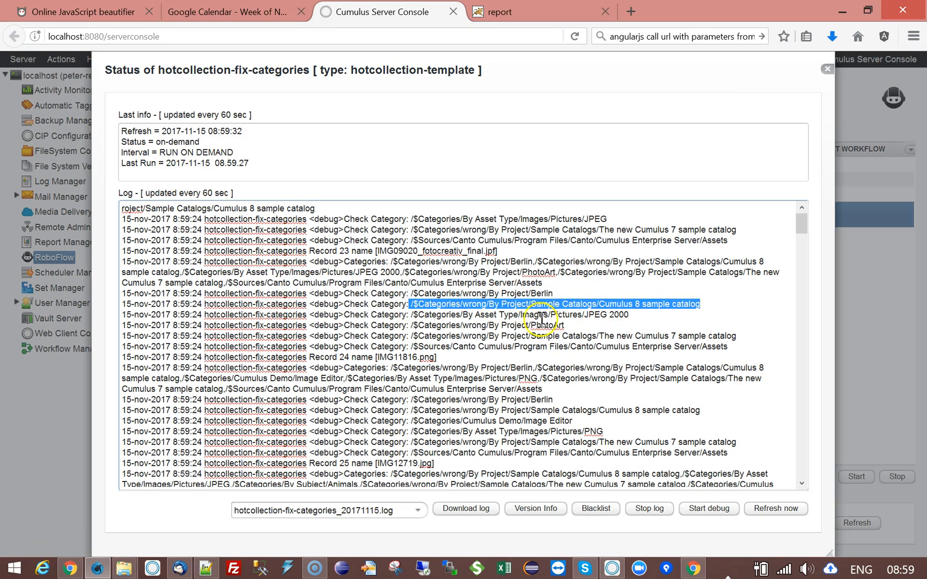
left_click_drag(411, 314, 638, 315)
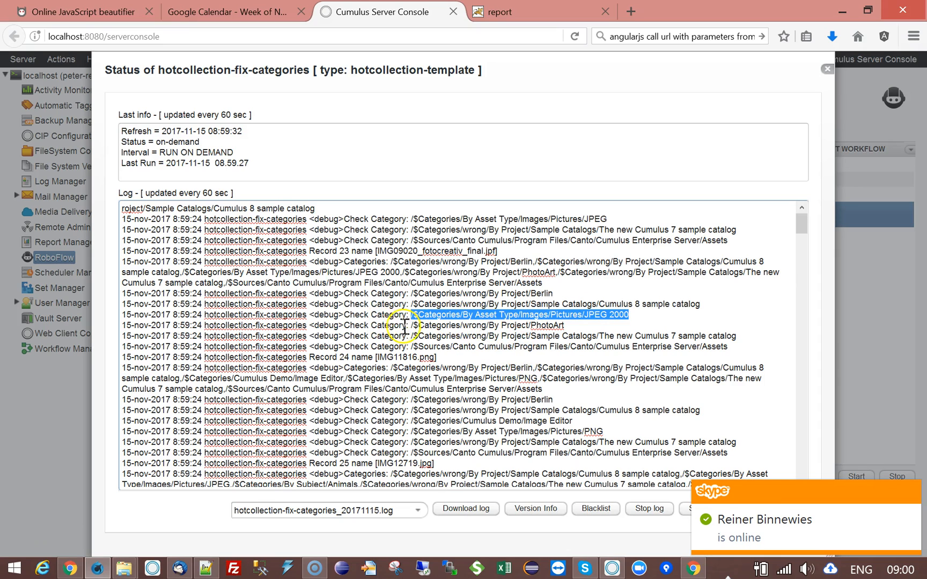
left_click_drag(412, 325, 486, 326)
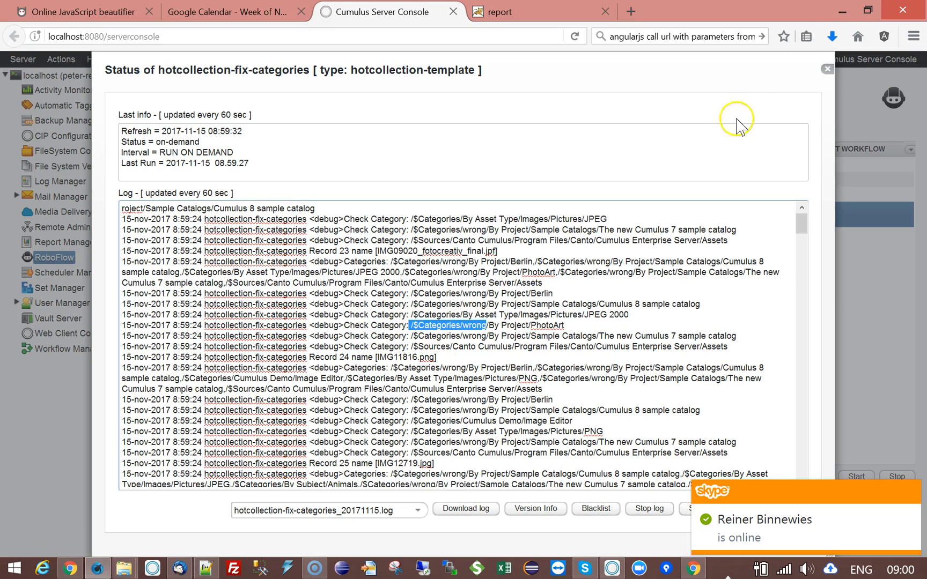
left_click(827, 69)
Set the Wrong-Category-Path parameter of hotcollection-fix-categories to /$Categories/wrong.
double_click(294, 215)
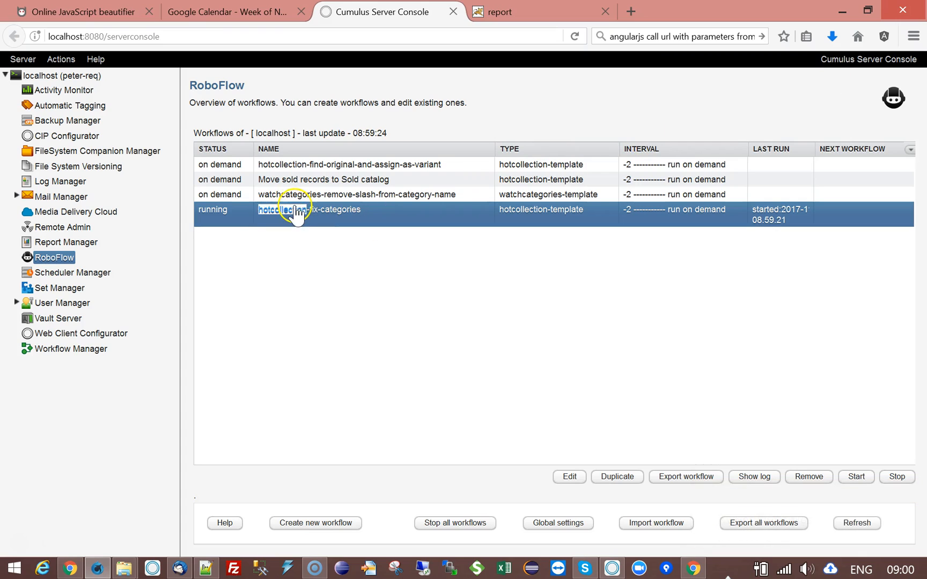
left_click(197, 185)
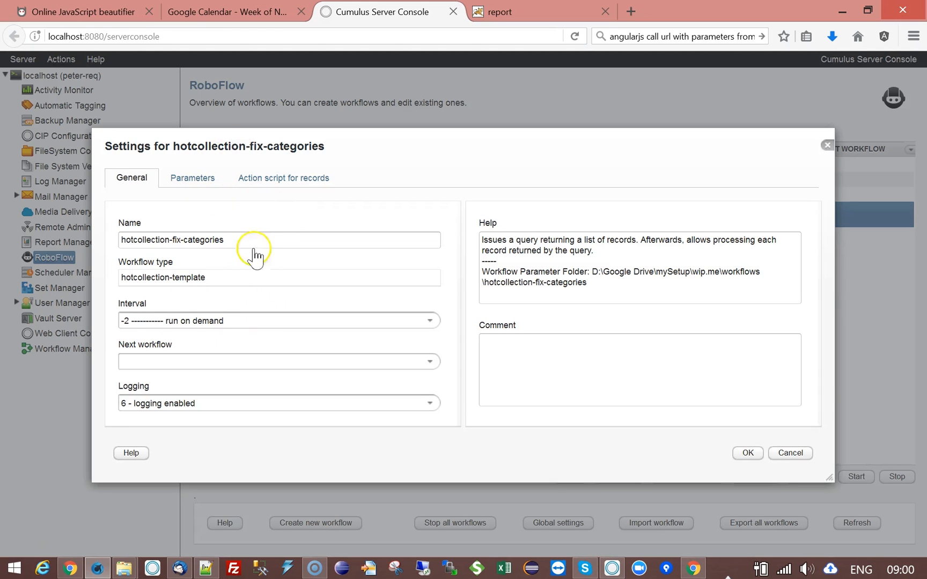
left_click(365, 315)
double_click(369, 315)
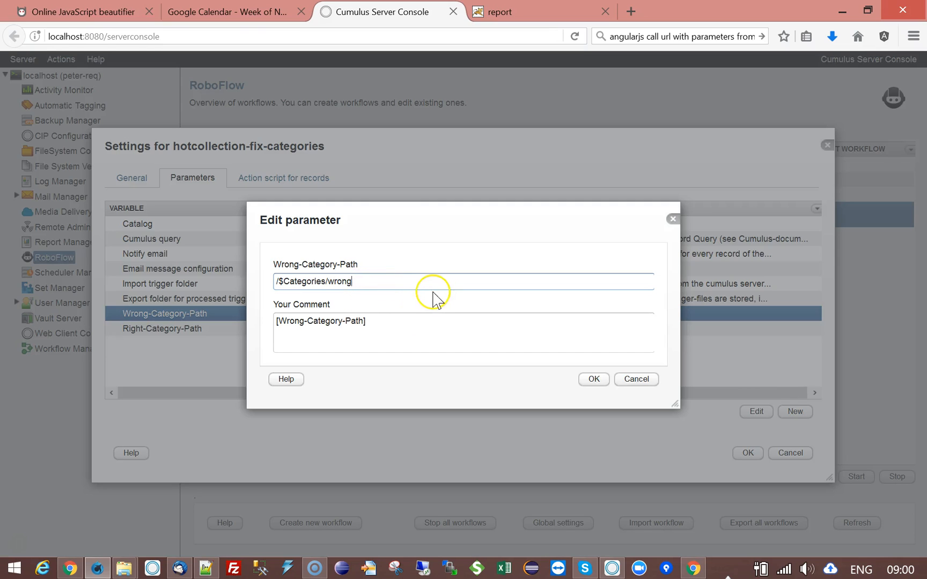
left_click(593, 380)
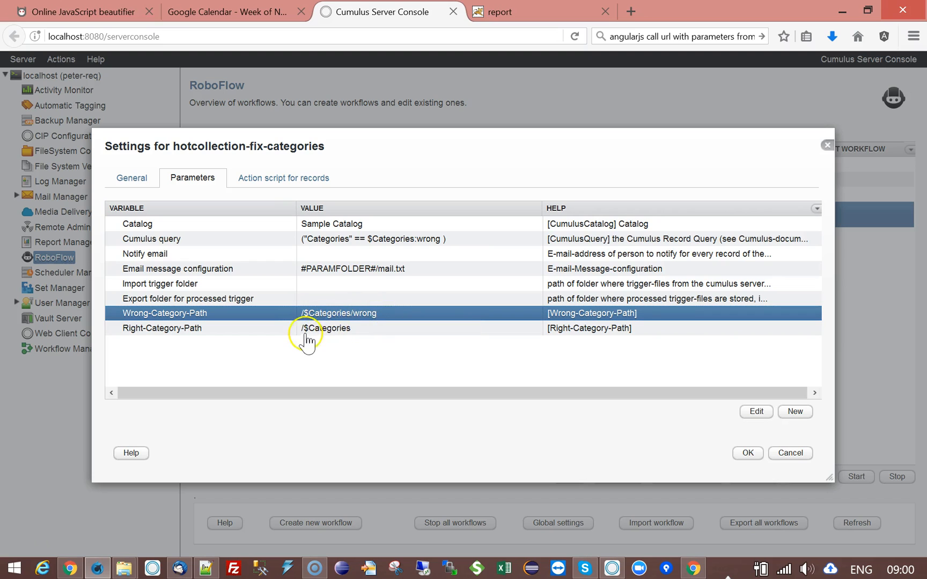
Expand process-parts-of-split-text and its test-text condition in the record action script, and inspect the condition's settings without changes.
left_click(287, 178)
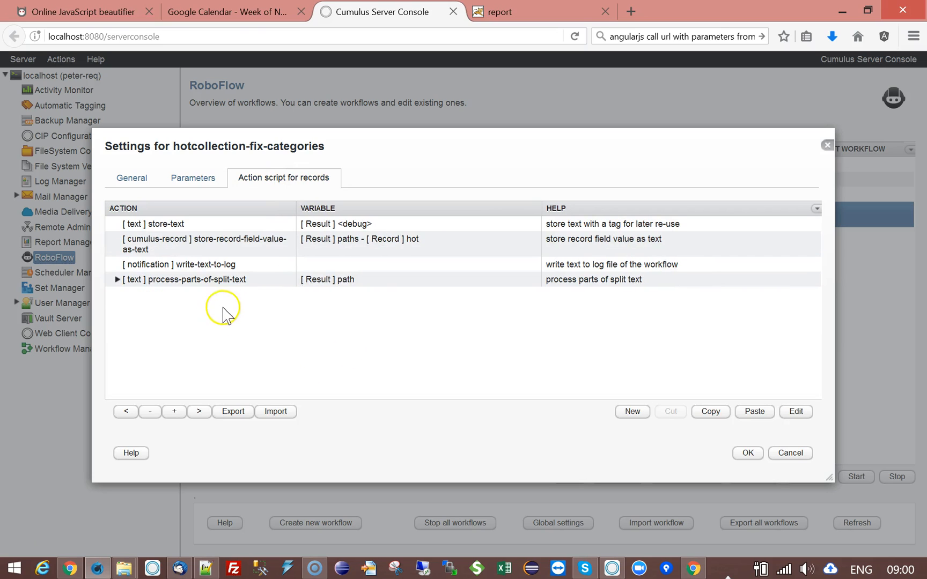
left_click(119, 279)
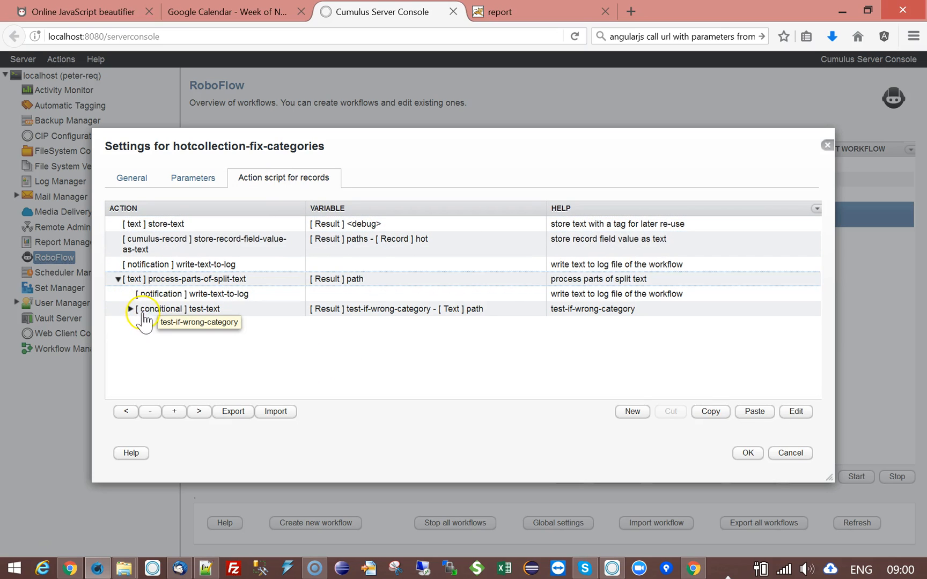
left_click(131, 309)
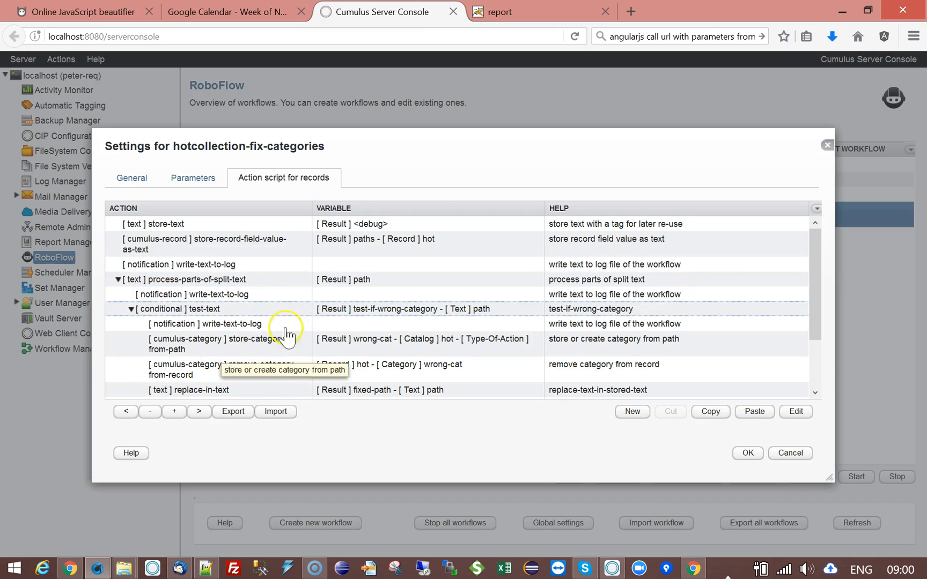
double_click(323, 311)
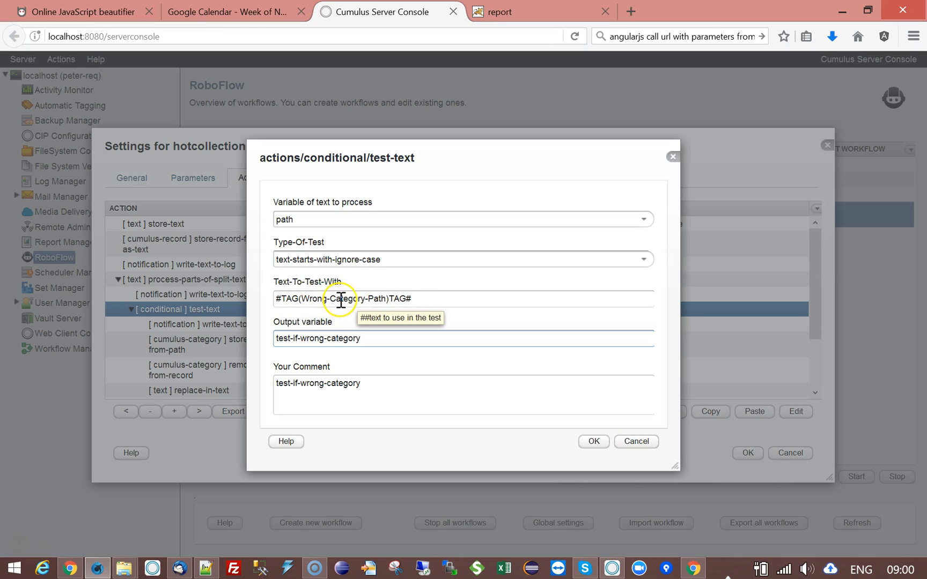
left_click(636, 442)
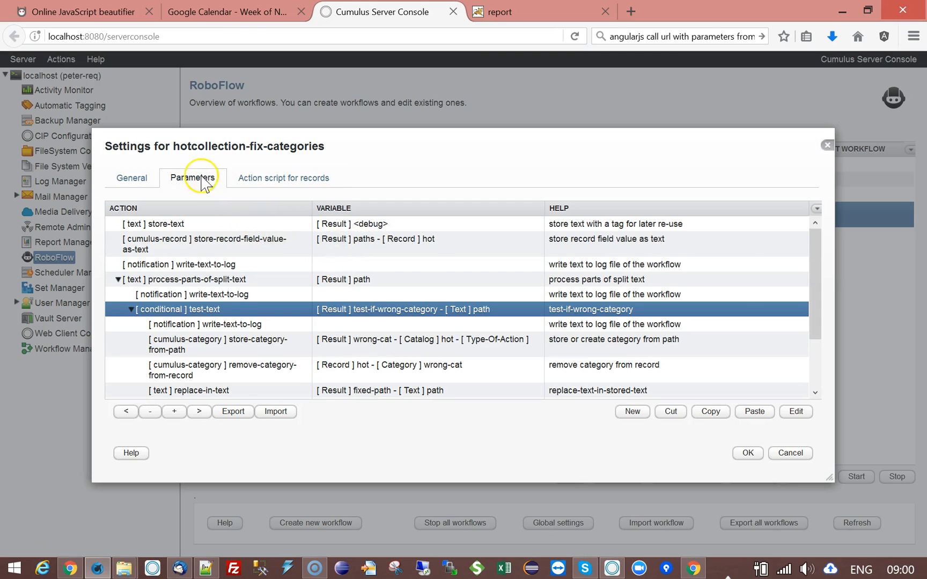
Review the wrong and right category path parameters, and compare them with the test-text condition's Text-To-Test-With setting.
left_click(195, 178)
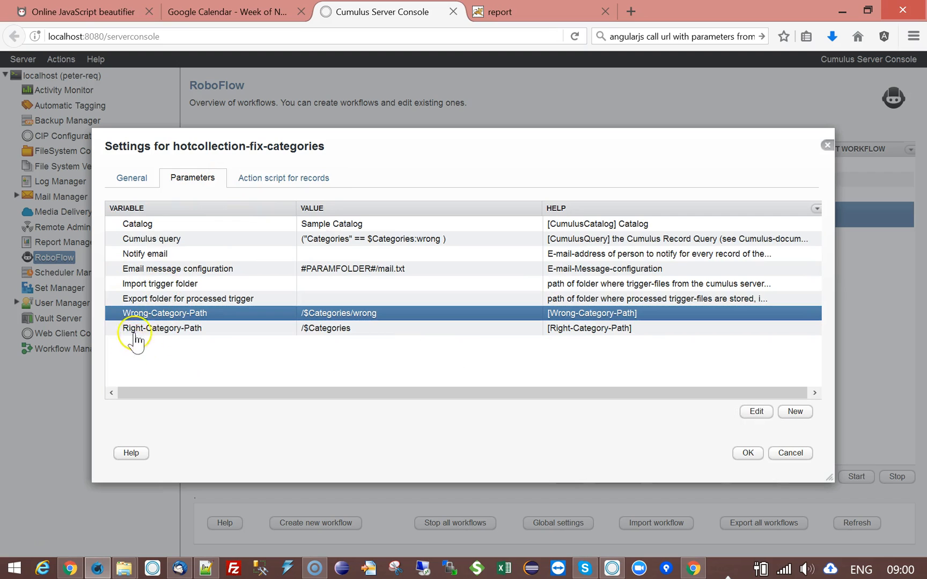
left_click(271, 180)
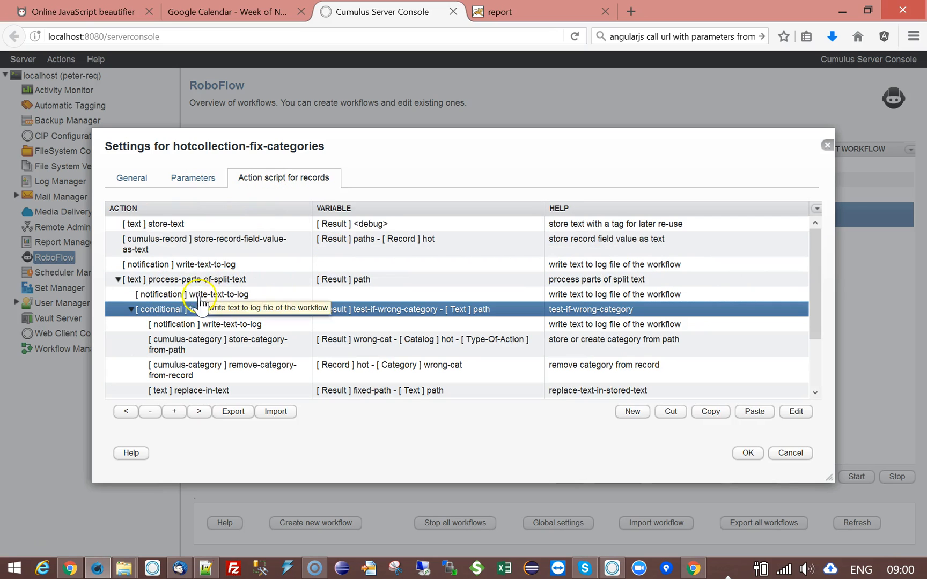
double_click(358, 310)
left_click_drag(352, 158, 587, 281)
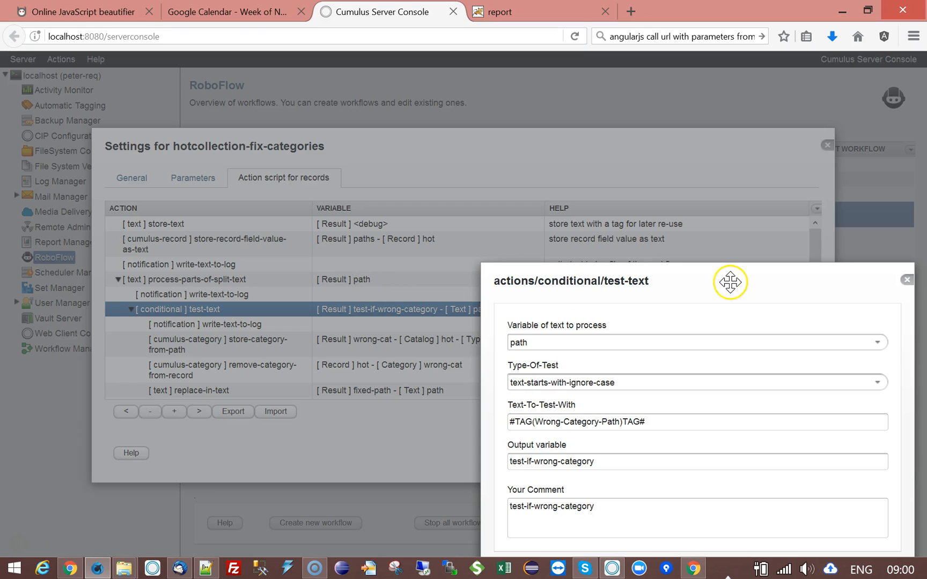
left_click_drag(712, 283, 672, 171)
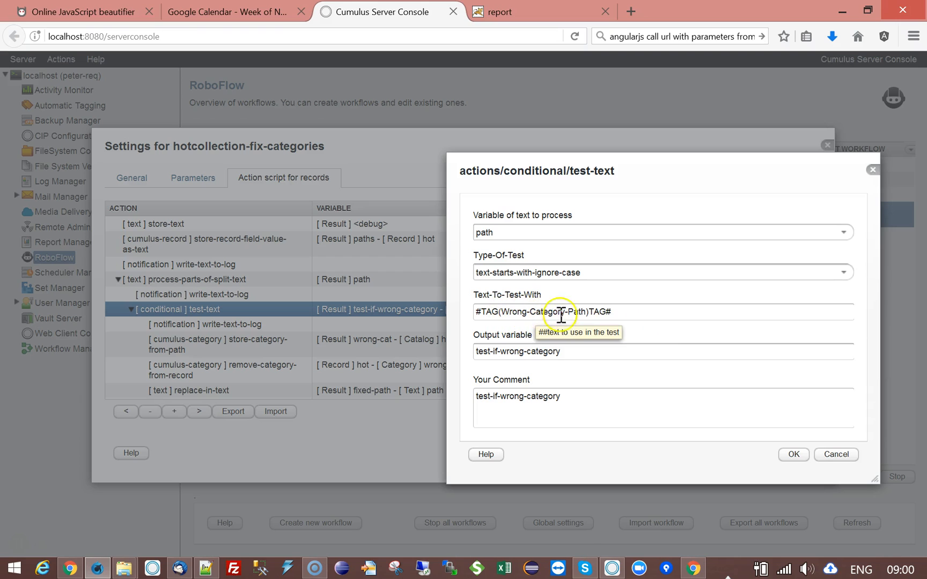
left_click(837, 454)
Inspect the Text-To-Log message of the write-text-to-log action inside the test-text condition, leaving it unchanged.
left_click(258, 328)
double_click(258, 328)
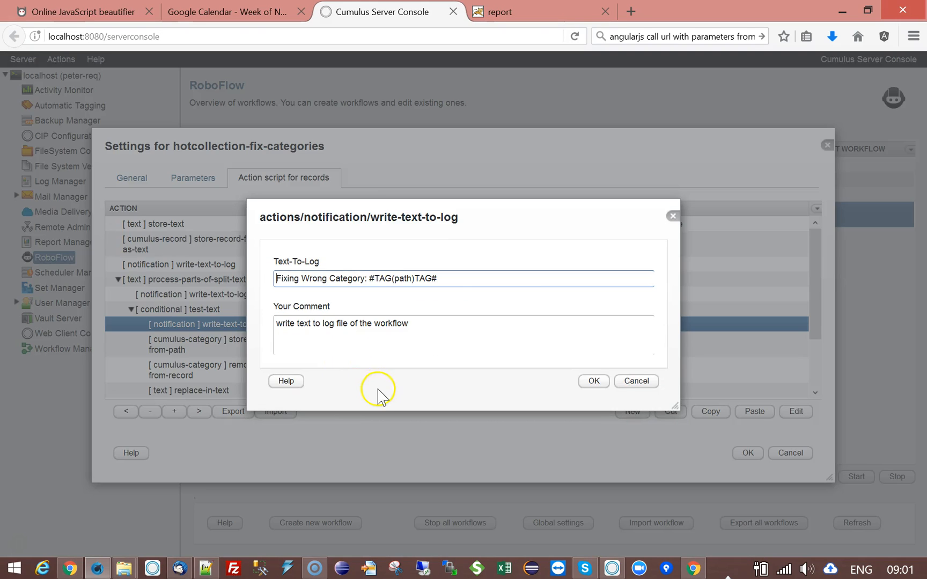
left_click(633, 382)
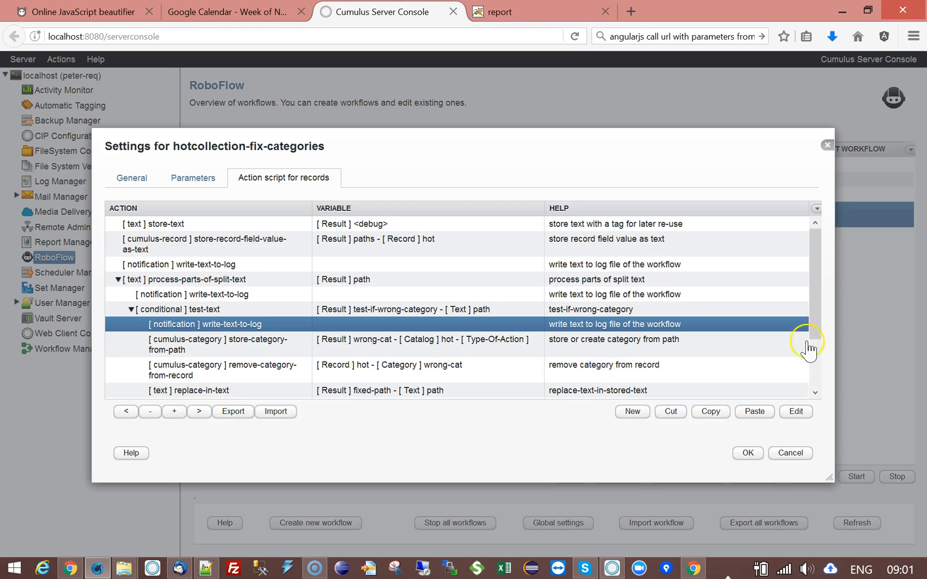
double_click(231, 324)
left_click(633, 398)
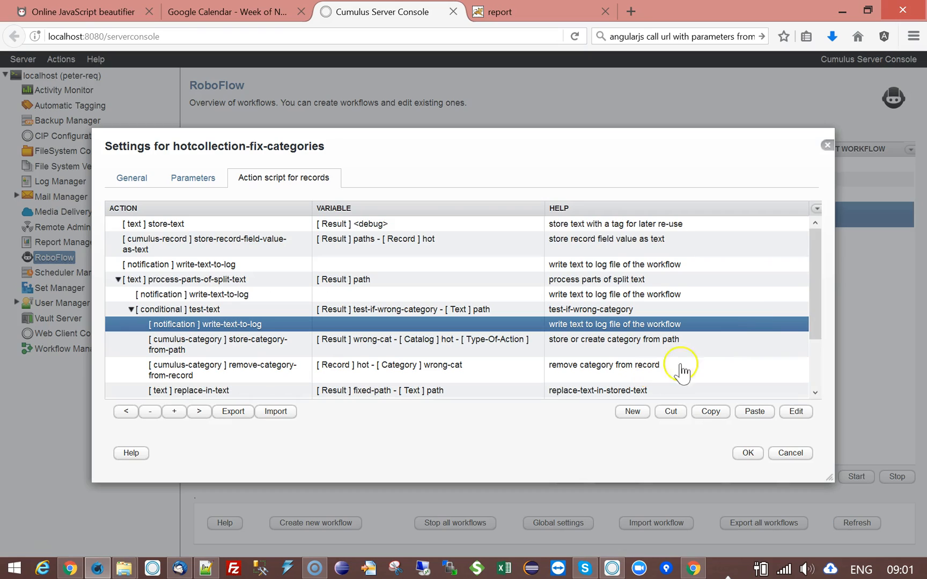
Inspect the store-category-from-path action that outputs wrong-cat, highlight its Path-Of-Category value, and close it without changes.
left_click_drag(814, 280, 810, 243)
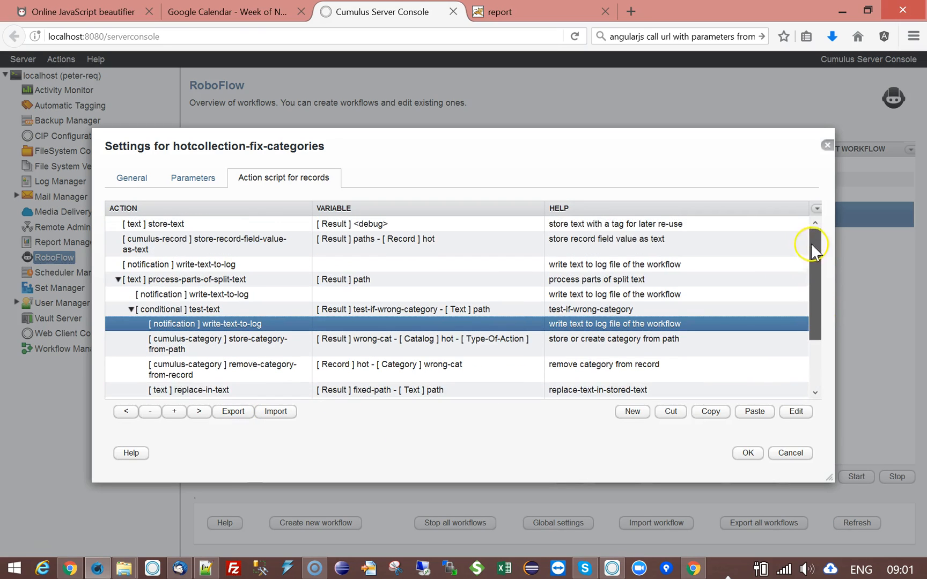
left_click(256, 346)
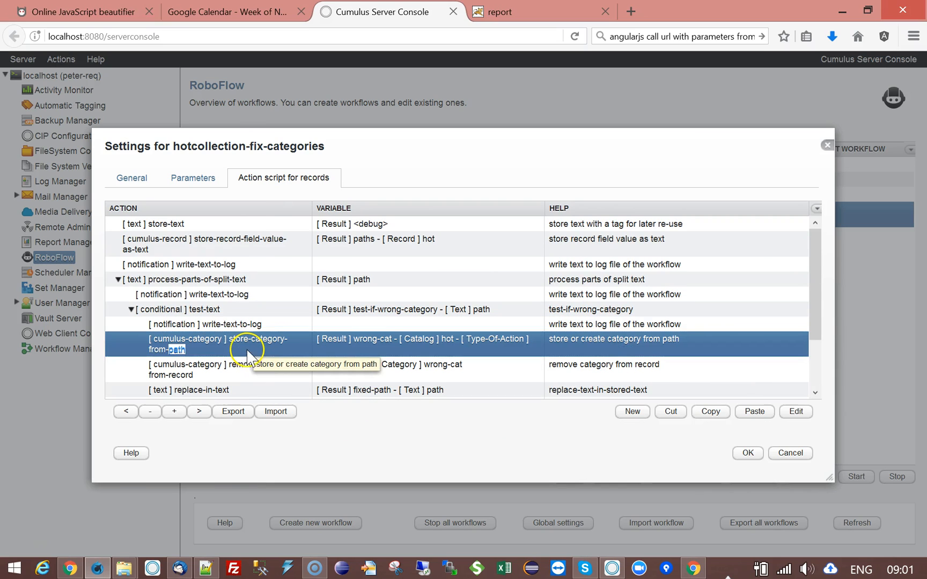
double_click(248, 355)
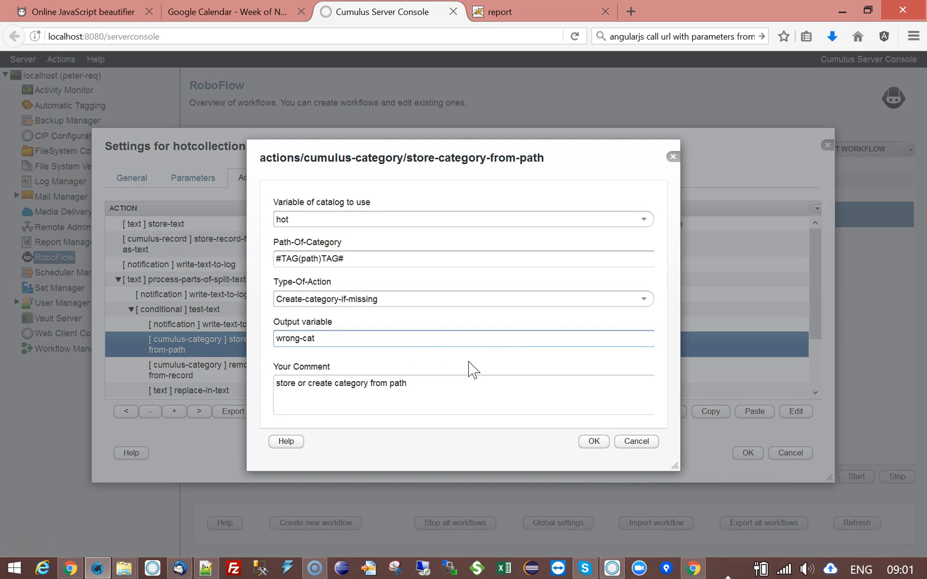
left_click_drag(352, 258, 257, 258)
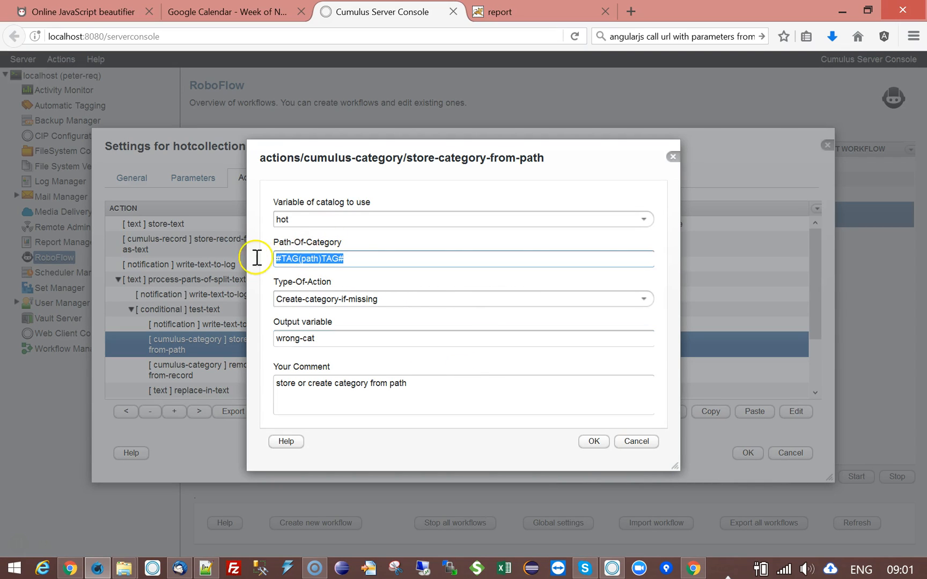
left_click(637, 443)
Inspect the replace-in-text action after remove-category-from-record, highlight its Text-To-Replace-With value, and close it without changes.
scroll(813, 319, "down", 3)
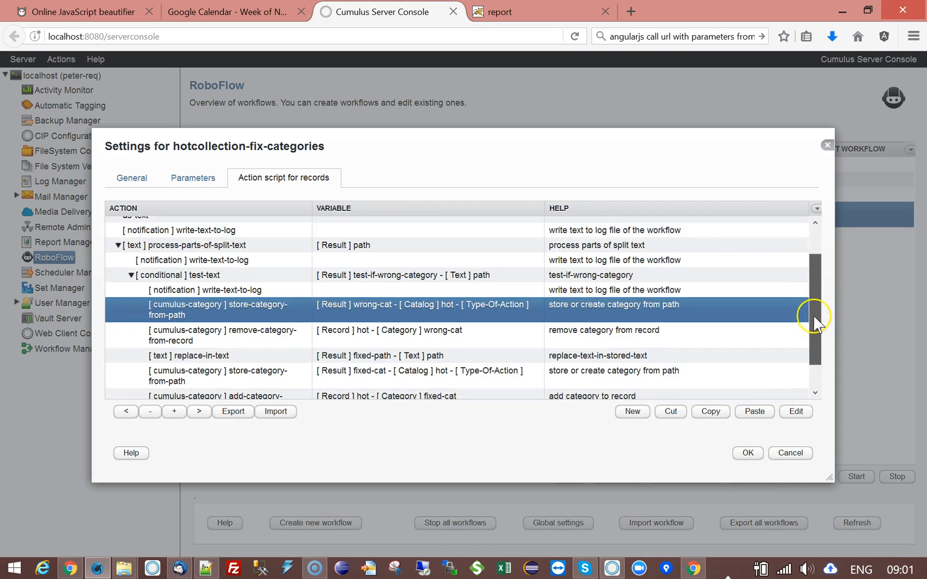
scroll(813, 319, "down", 1)
left_click(286, 307)
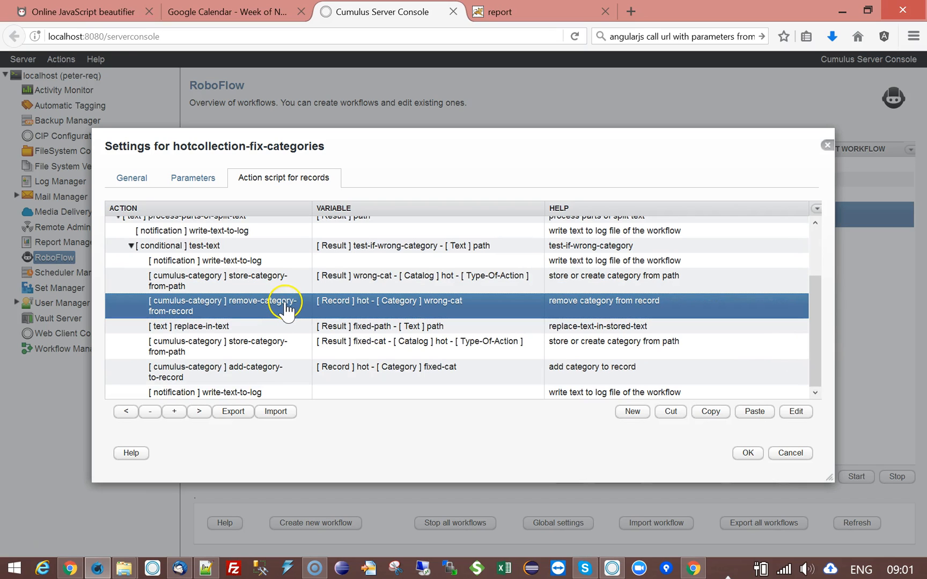
left_click(262, 328)
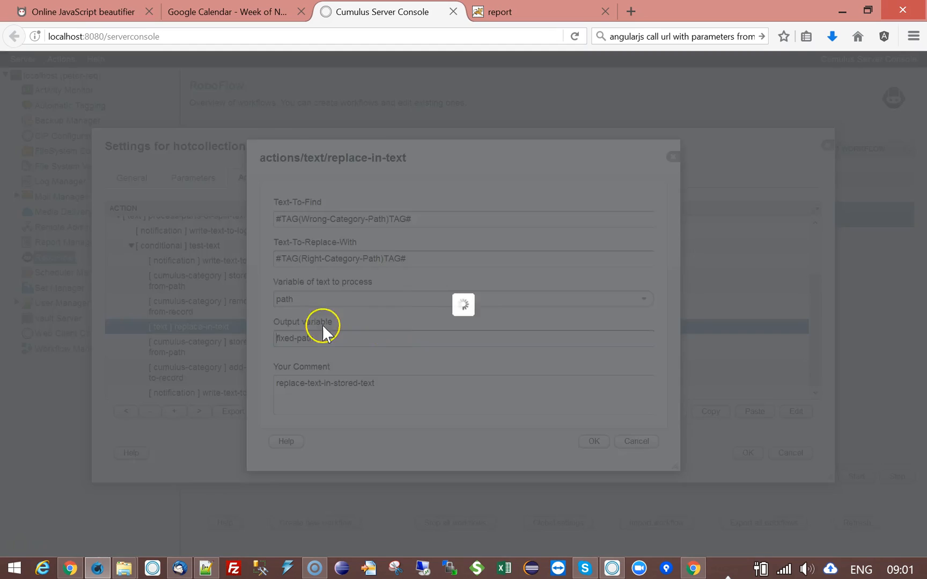
double_click(416, 326)
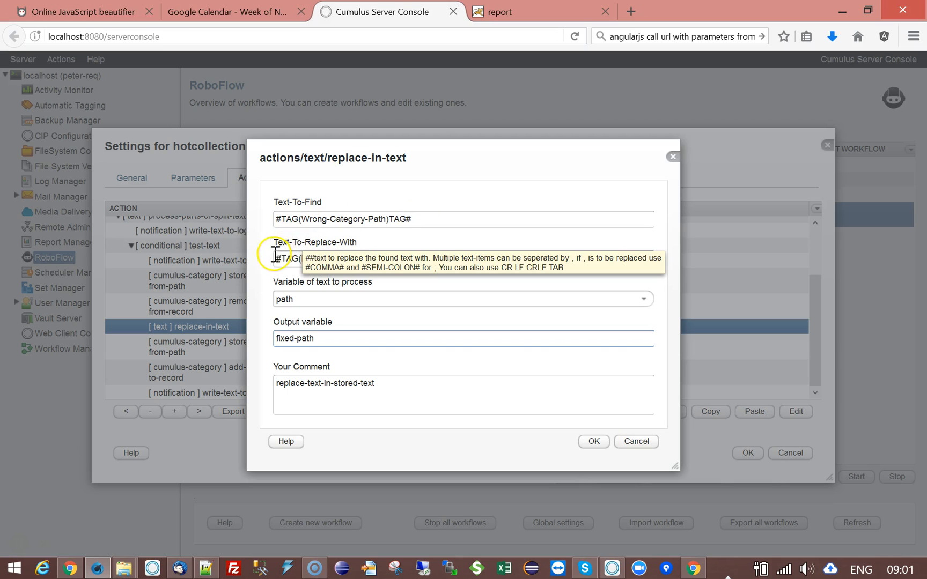
left_click(298, 259)
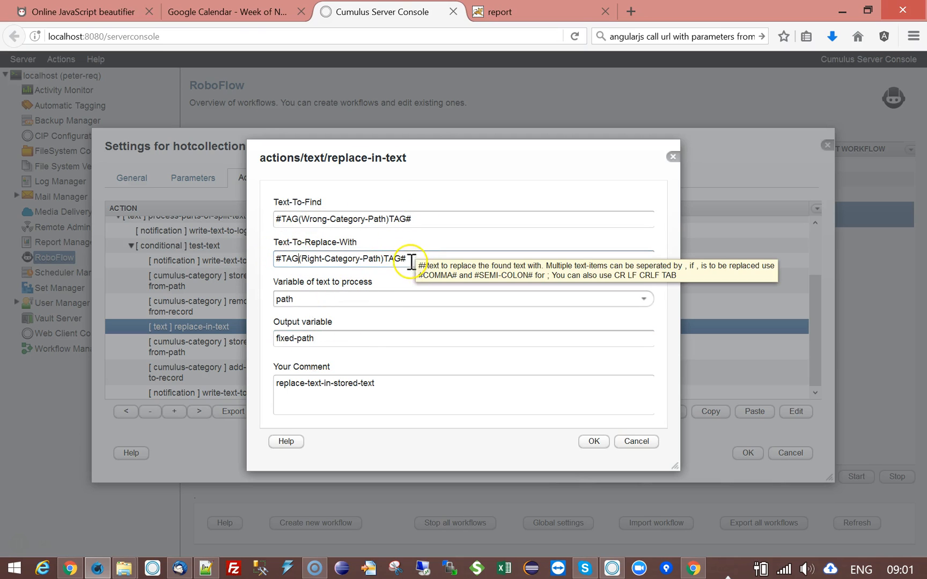
left_click_drag(413, 259, 271, 259)
left_click(255, 300)
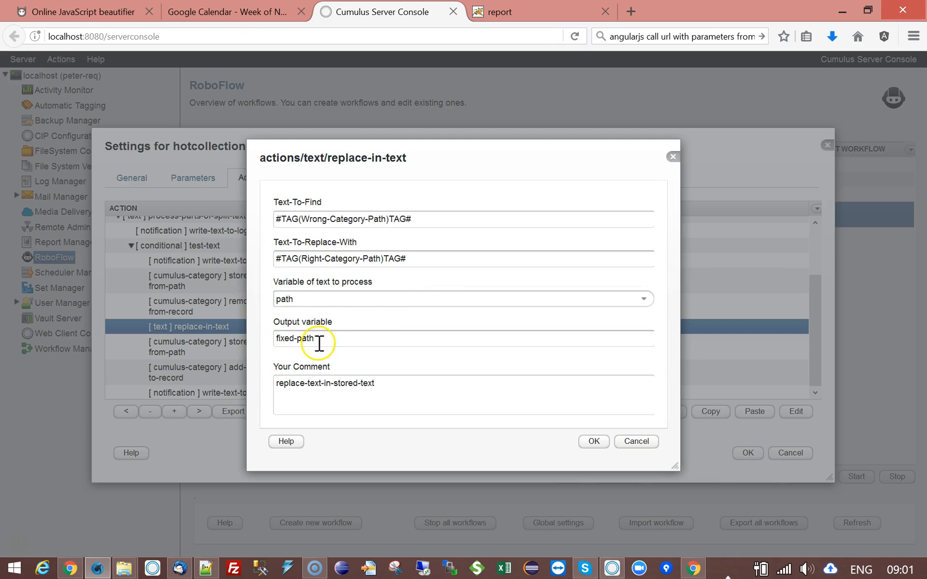
left_click(647, 448)
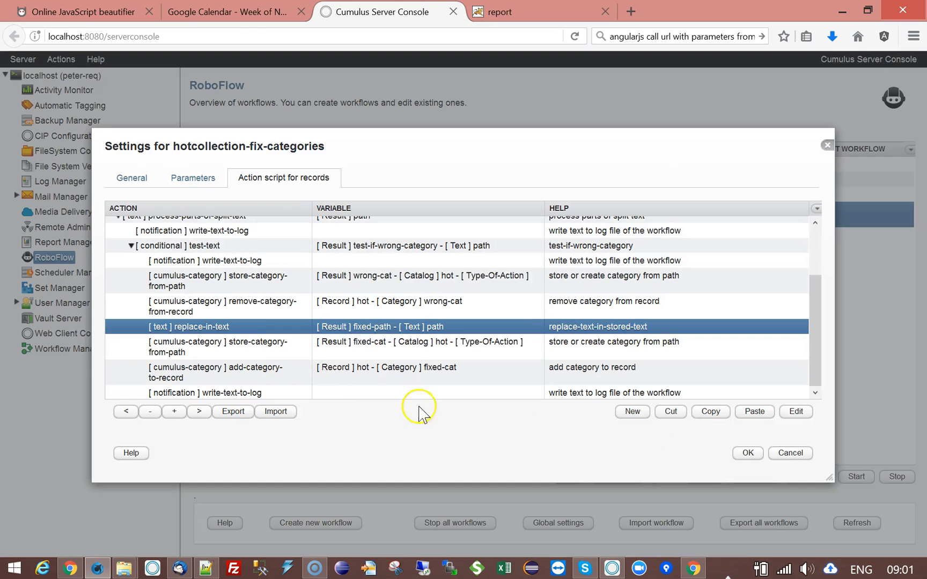
Inspect the store-category-from-path action that outputs fixed-cat and the add-category-to-record action, closing both without changes.
double_click(278, 343)
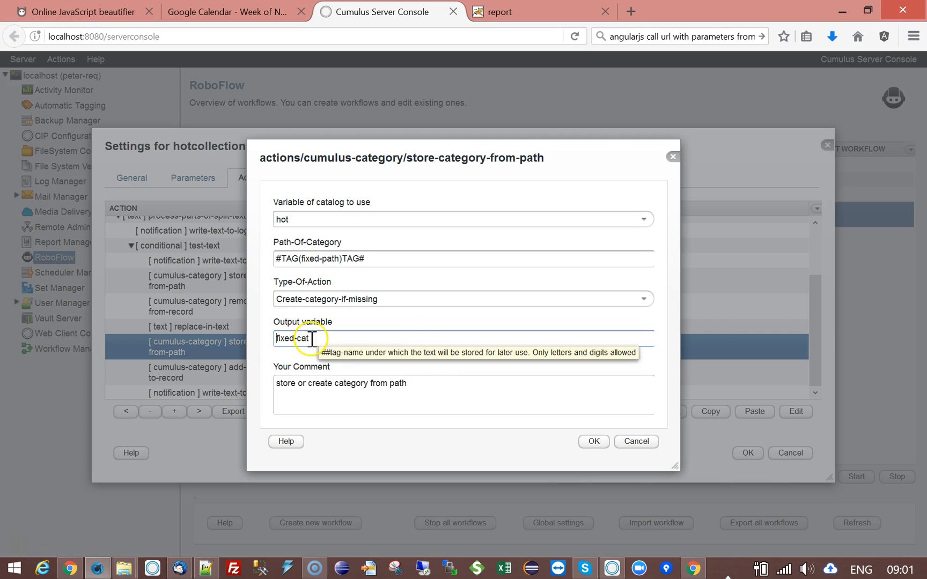
left_click(650, 445)
left_click(231, 372)
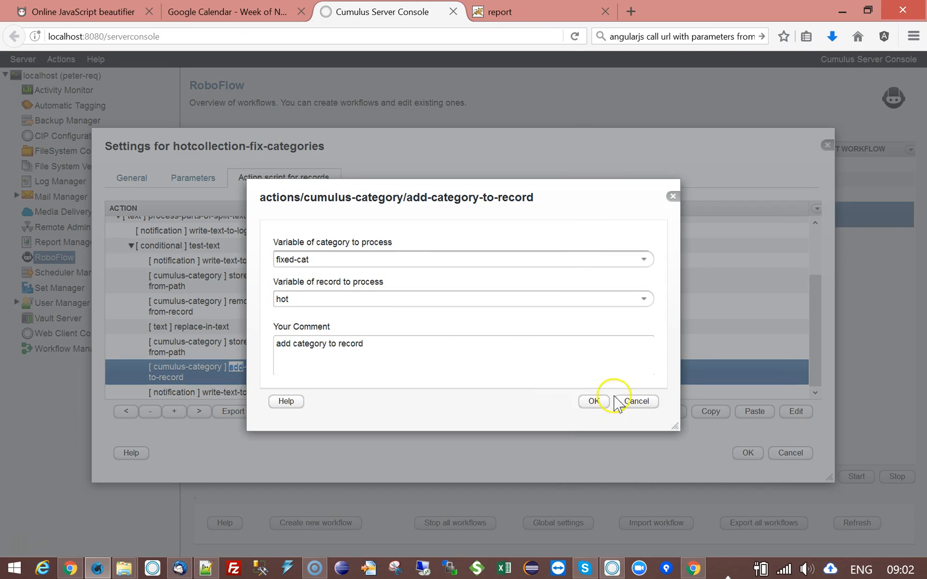
left_click(637, 404)
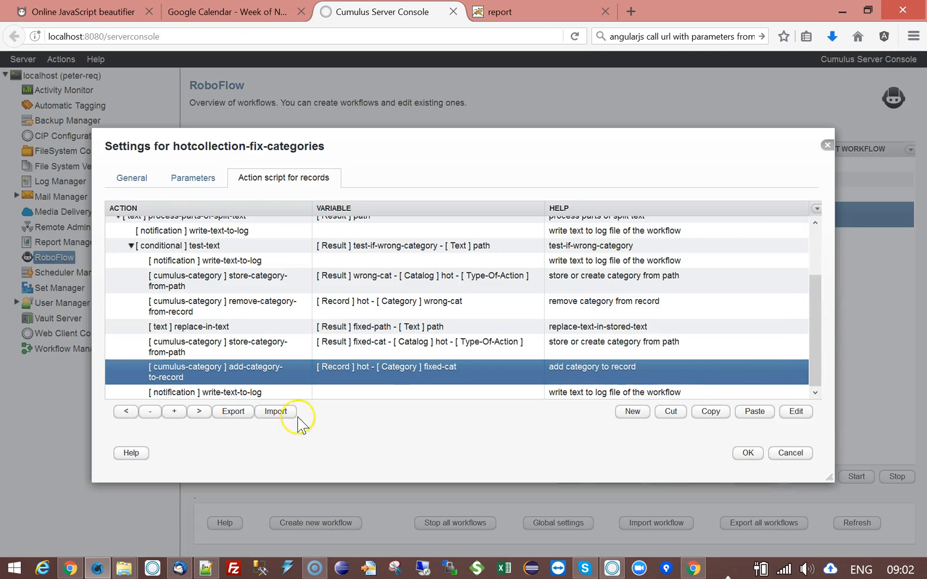
left_click(265, 392)
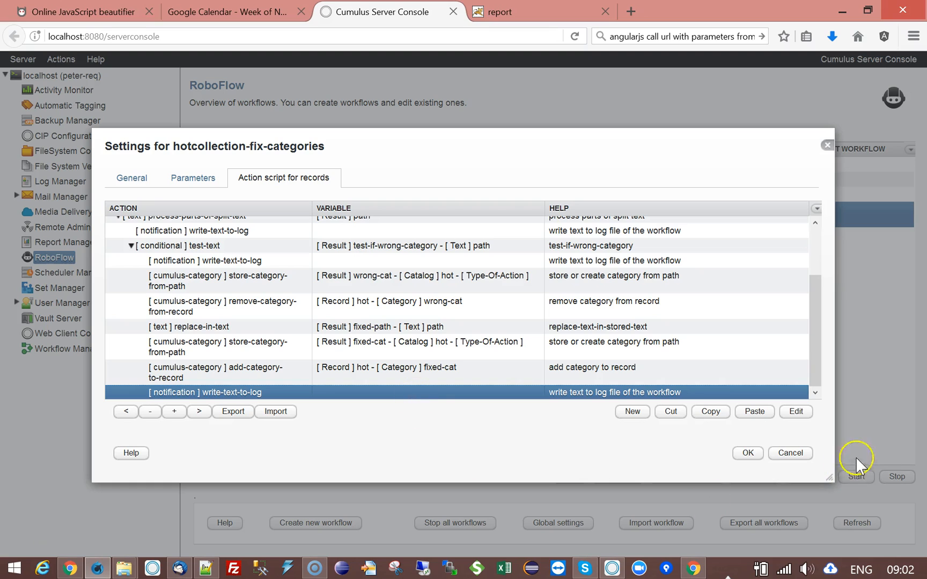
Set Text-To-Store to false in the store-text action that outputs the <debug> variable.
left_click_drag(820, 352, 803, 248)
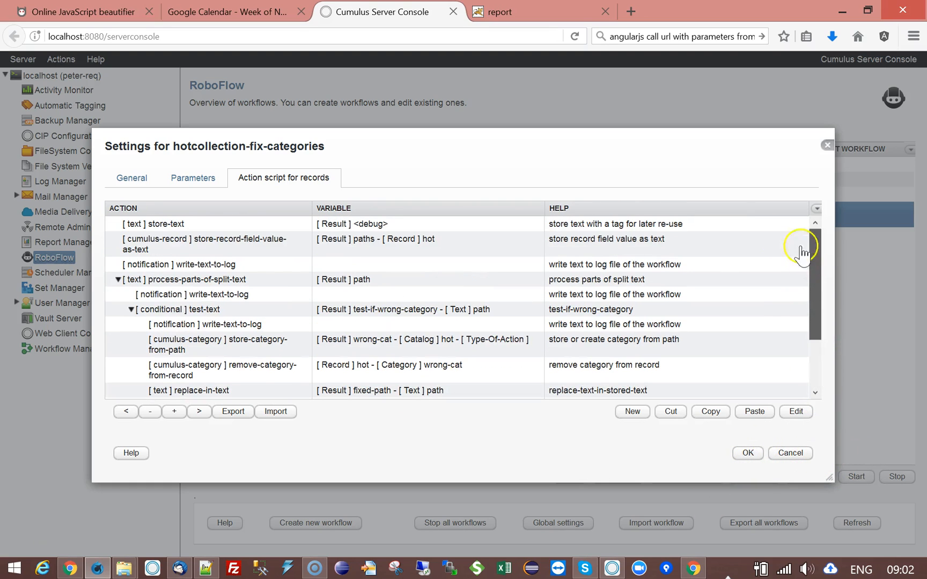
left_click(199, 224)
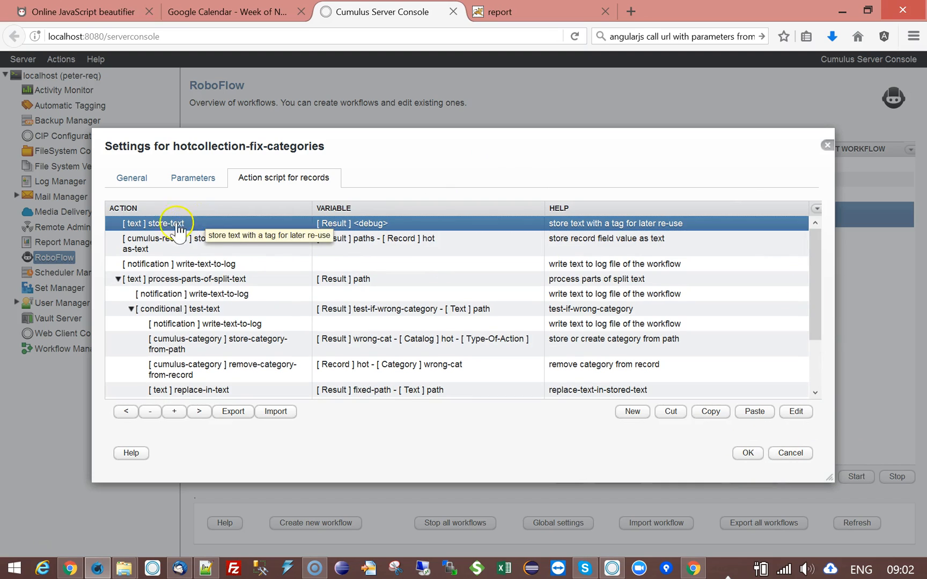
double_click(392, 228)
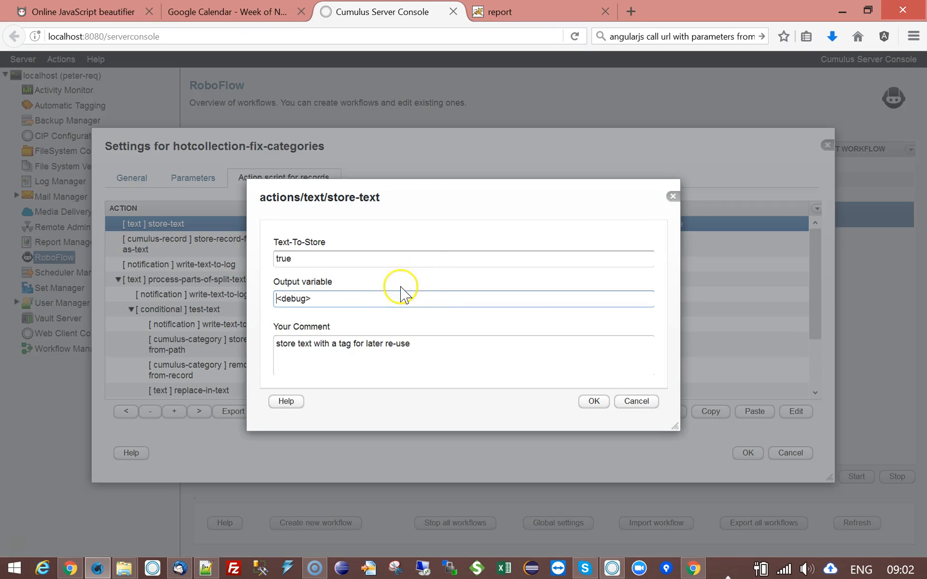
double_click(284, 259)
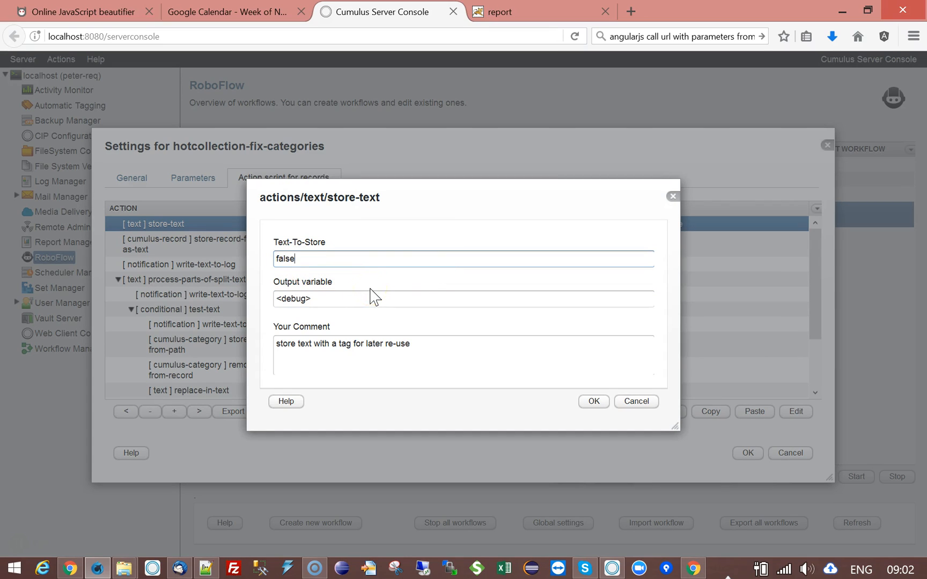
type("false")
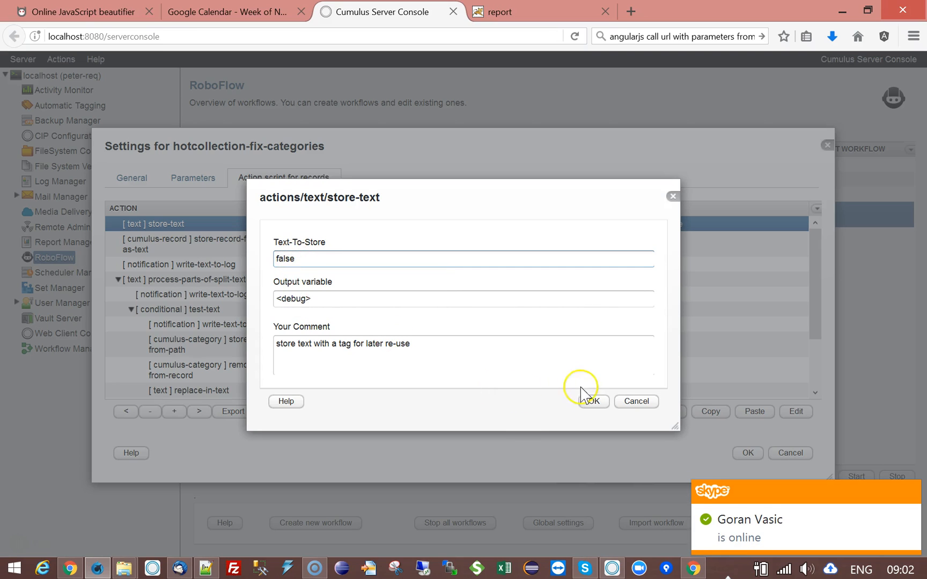
left_click(595, 403)
Inspect the Text-To-Log message of the write-text-to-log action above process-parts-of-split-text, and recheck the store-text action's Text-To-Store value.
double_click(201, 268)
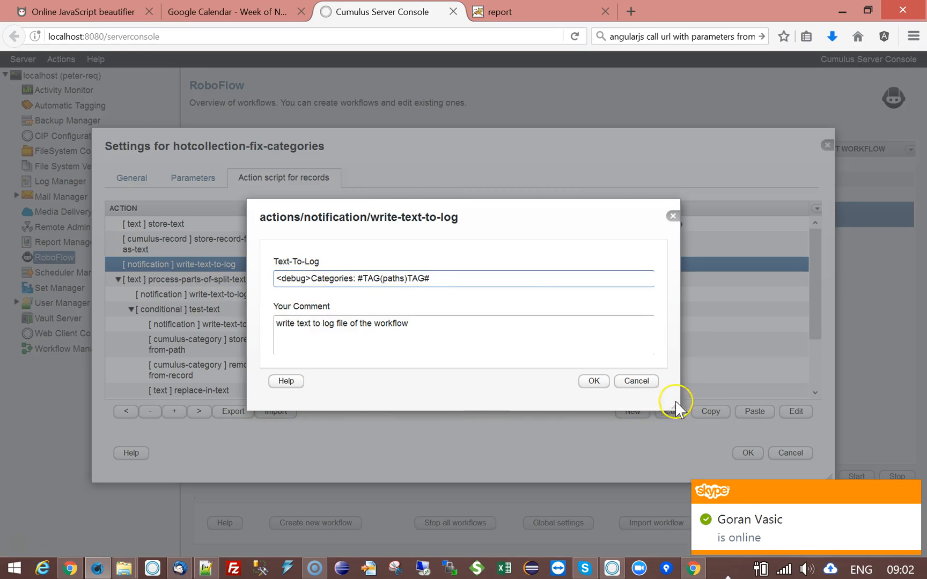
left_click(635, 381)
double_click(189, 228)
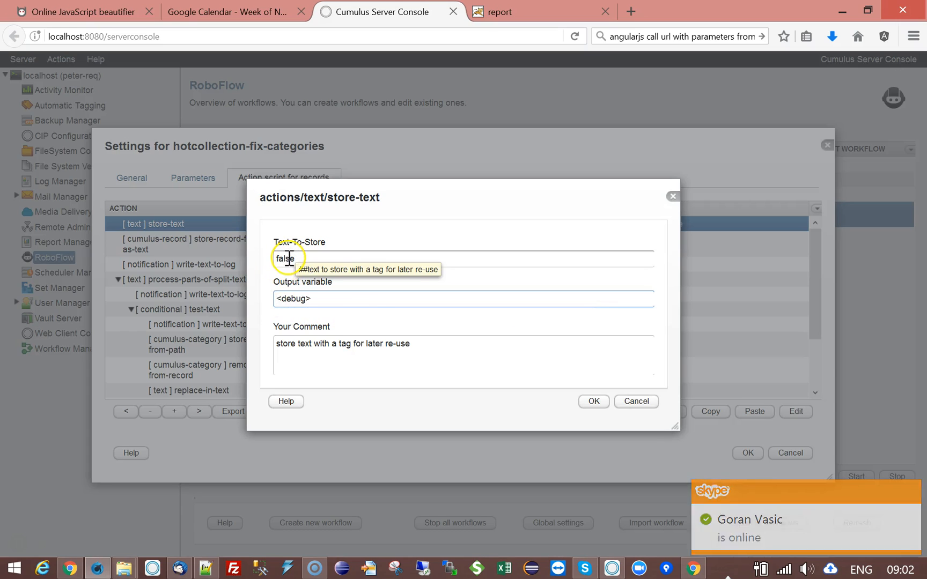
left_click(594, 402)
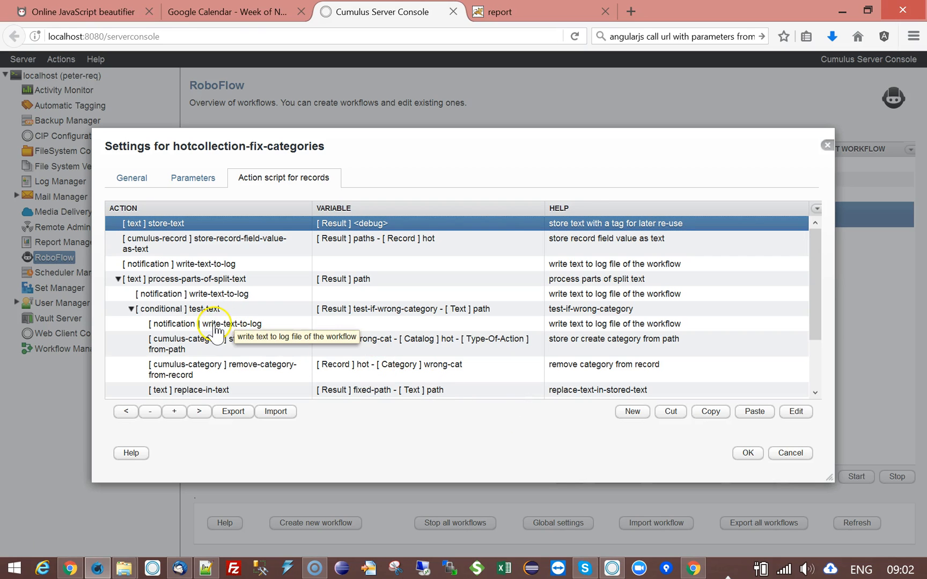
Compare the Text-To-Log messages of the write-text-to-log actions inside and just above the test-text condition for the <debug> prefix.
double_click(231, 325)
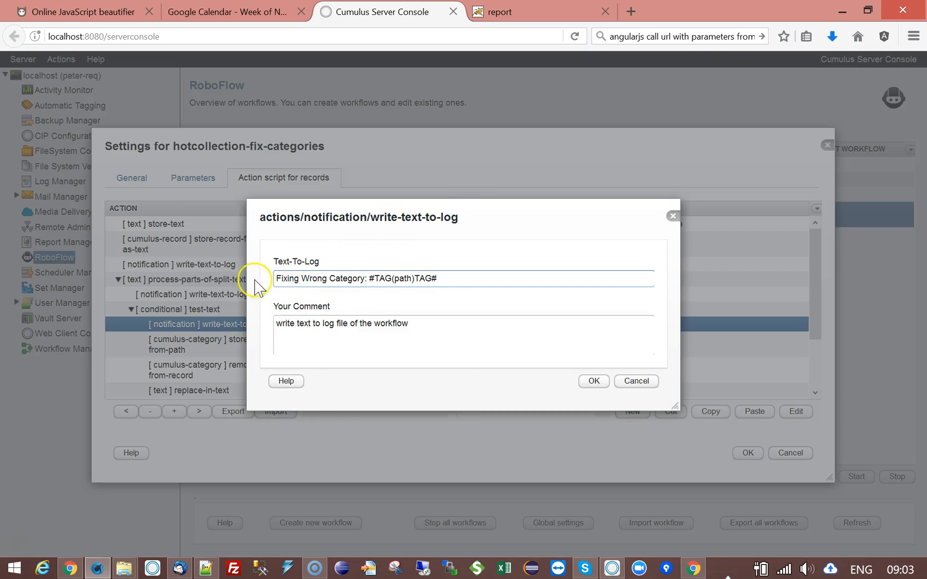
left_click(641, 381)
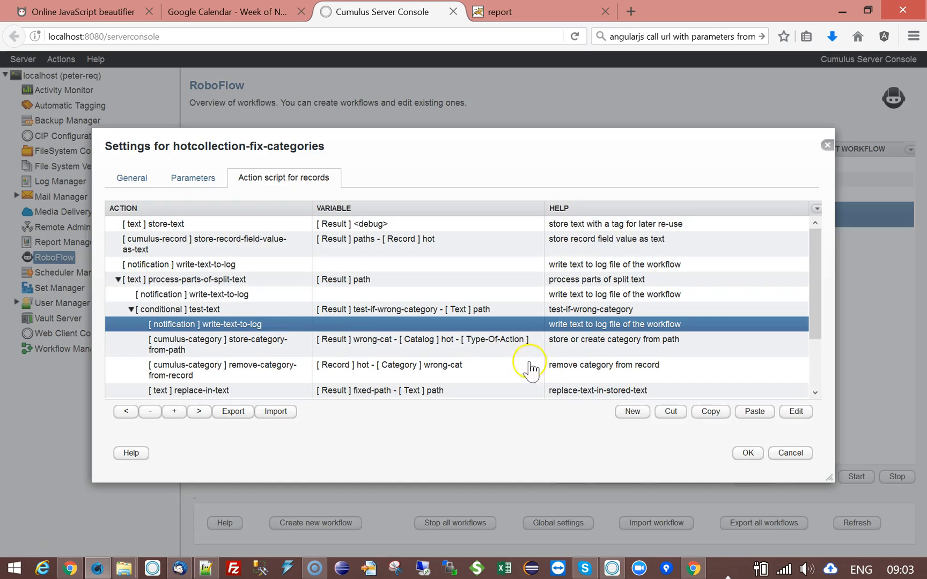
left_click(262, 295)
double_click(263, 296)
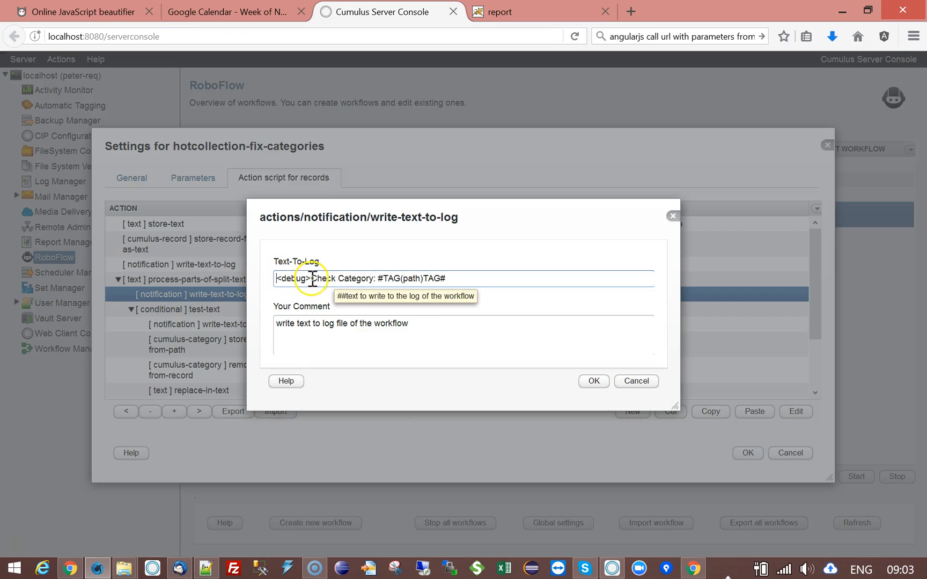
left_click(637, 381)
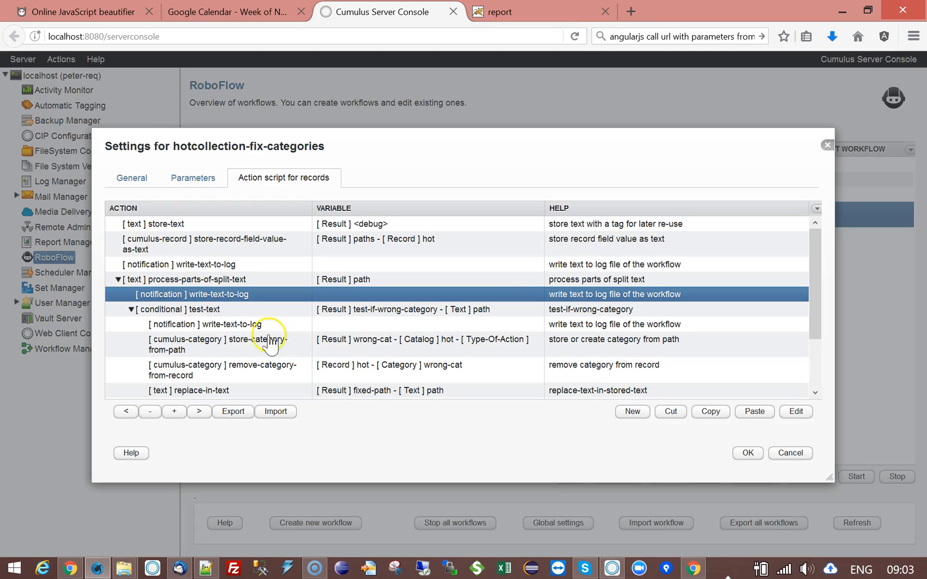
double_click(237, 324)
left_click(636, 381)
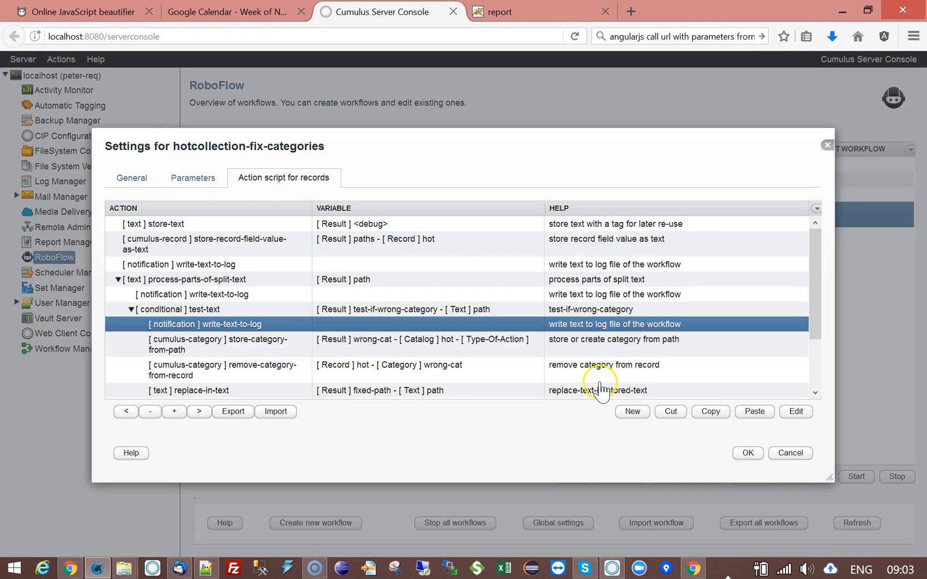
scroll(817, 298, "down", 3)
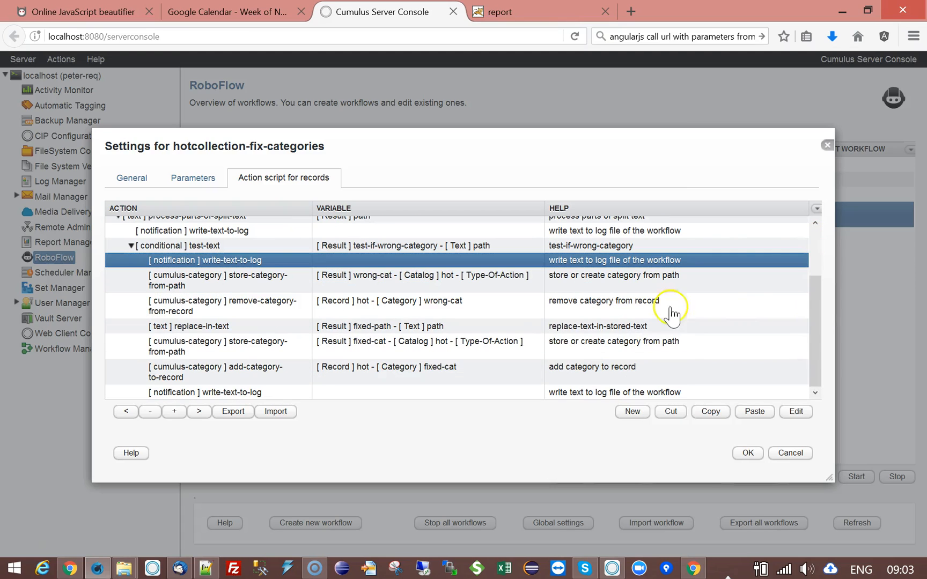
scroll(811, 314, "up", 3)
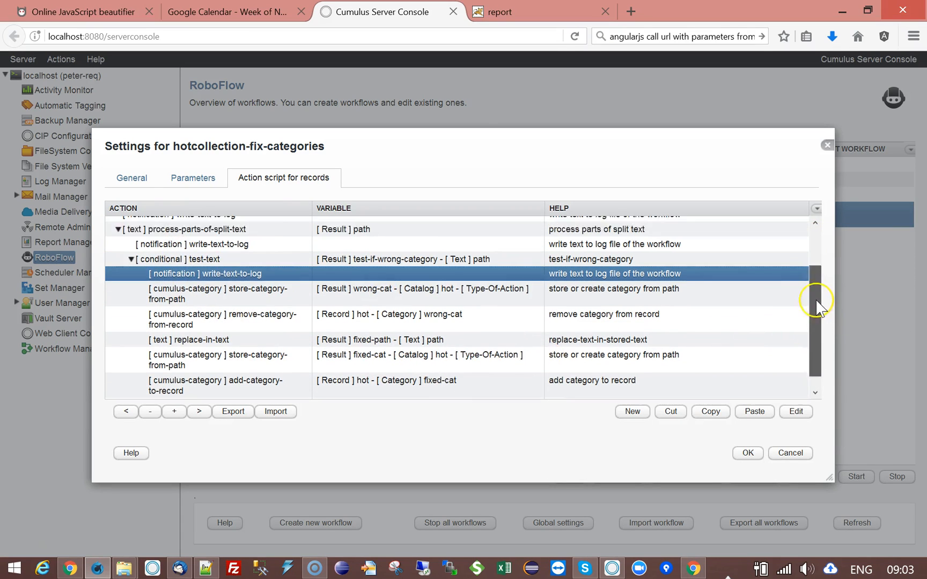
Re-enter false as Text-To-Store in the store-text action and save the settings of the hotcollection-fix-categories workflow.
double_click(208, 223)
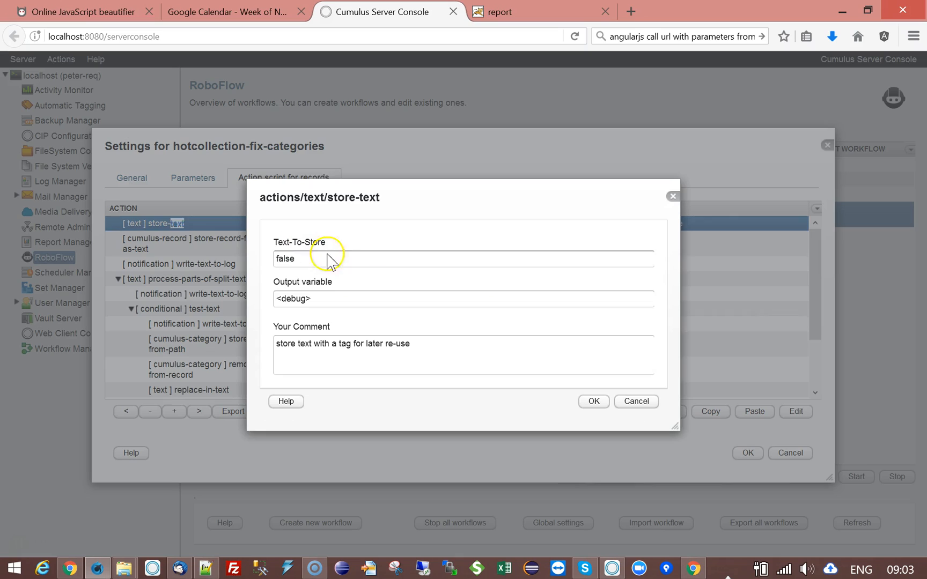
double_click(284, 259)
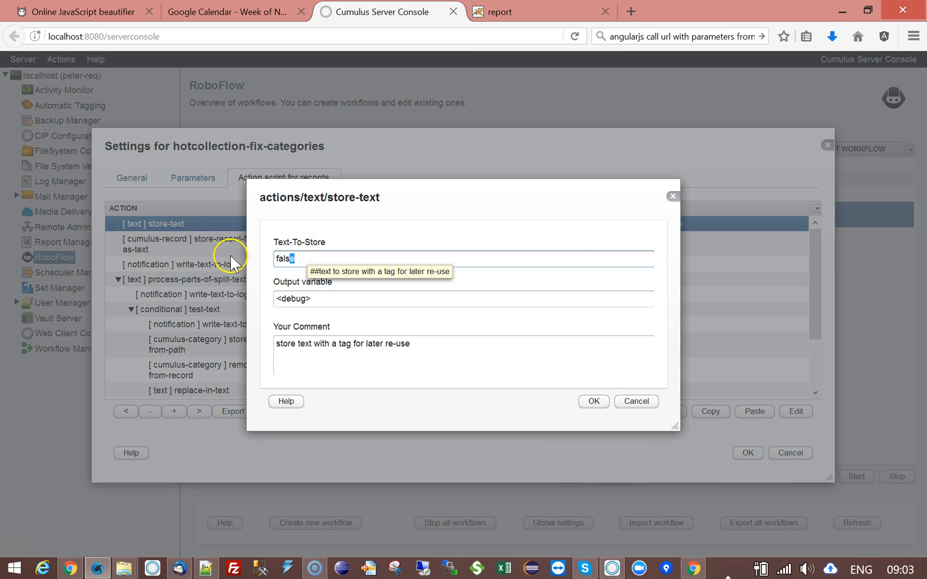
type("true")
key("BackSpace")
key("BackSpace")
key("BackSpace")
key("BackSpace")
type("fal")
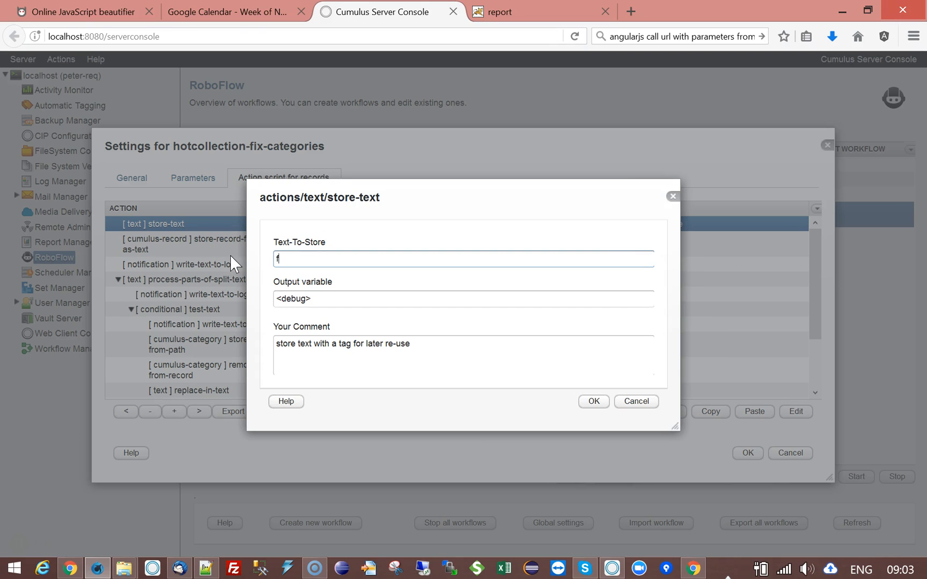
type("se")
left_click(593, 402)
left_click(745, 454)
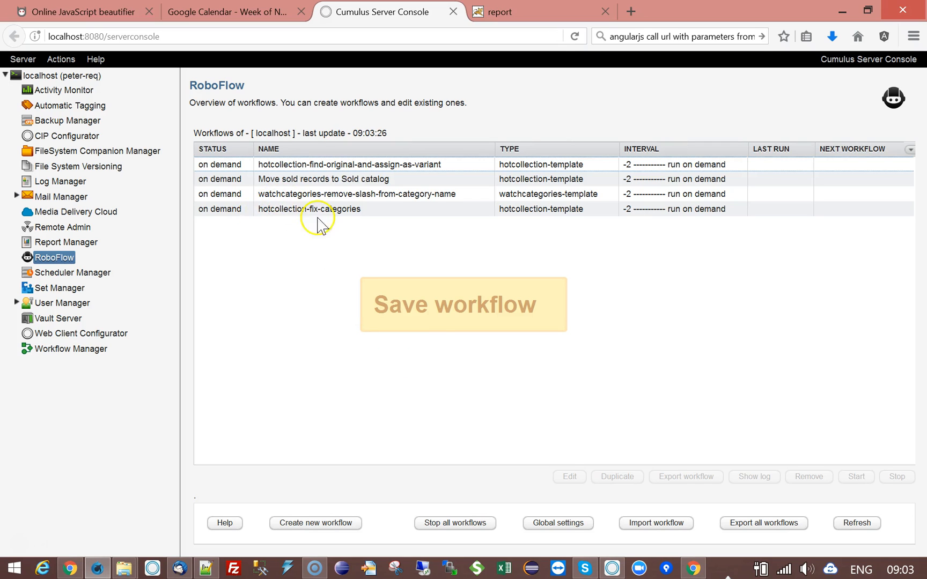
Open the log window of the hotcollection-fix-categories workflow and show the version info to read its recent Roboflow entries.
left_click(370, 209)
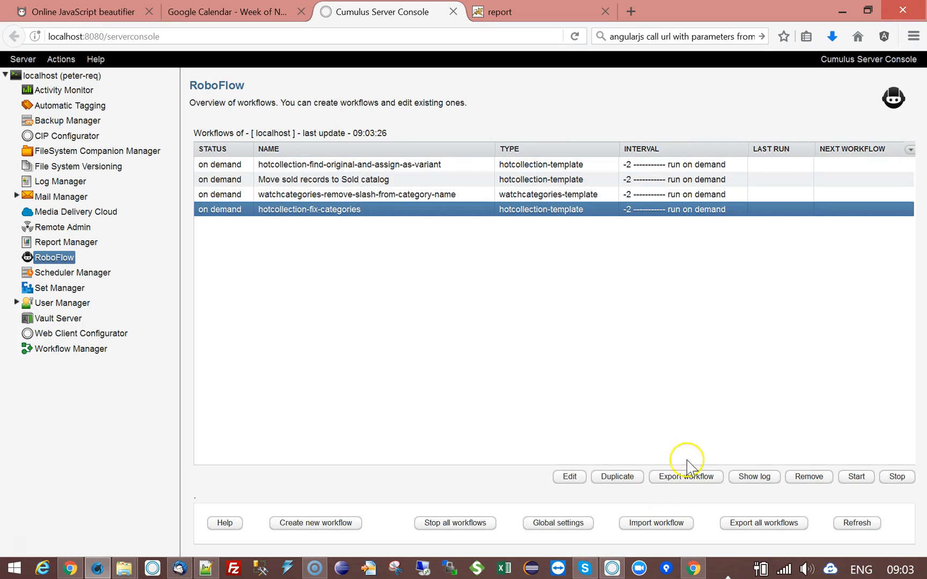
left_click(749, 478)
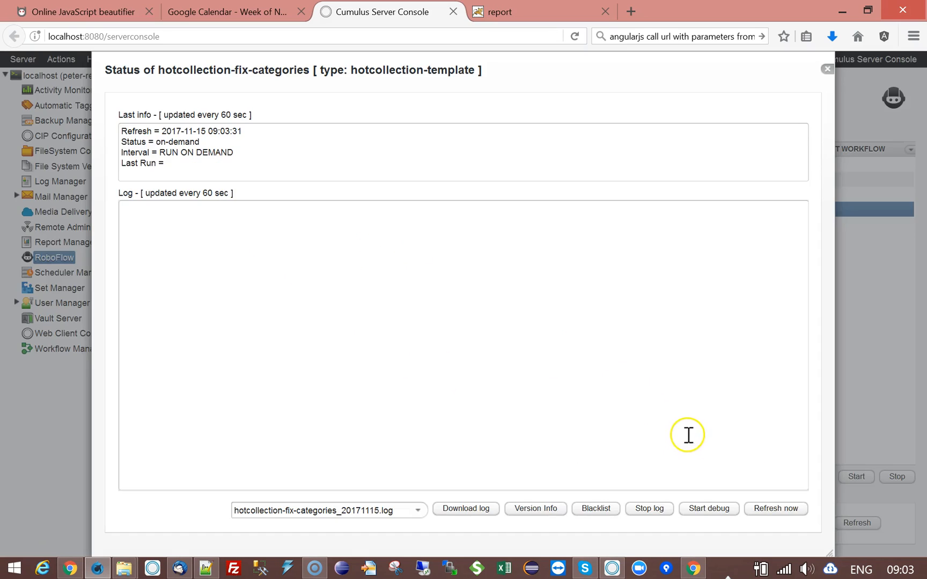
left_click(528, 510)
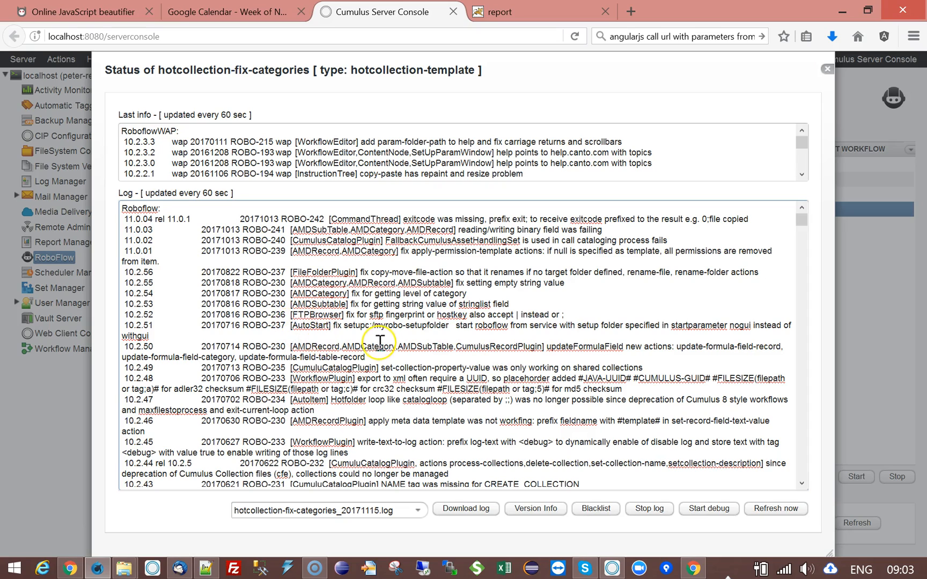
scroll(380, 341, "down", 2)
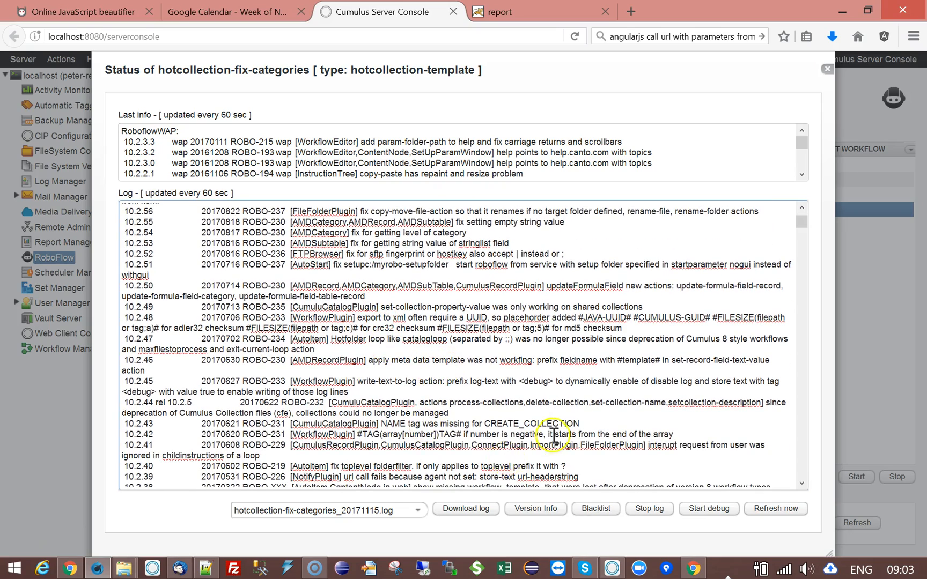
scroll(554, 435, "down", 2)
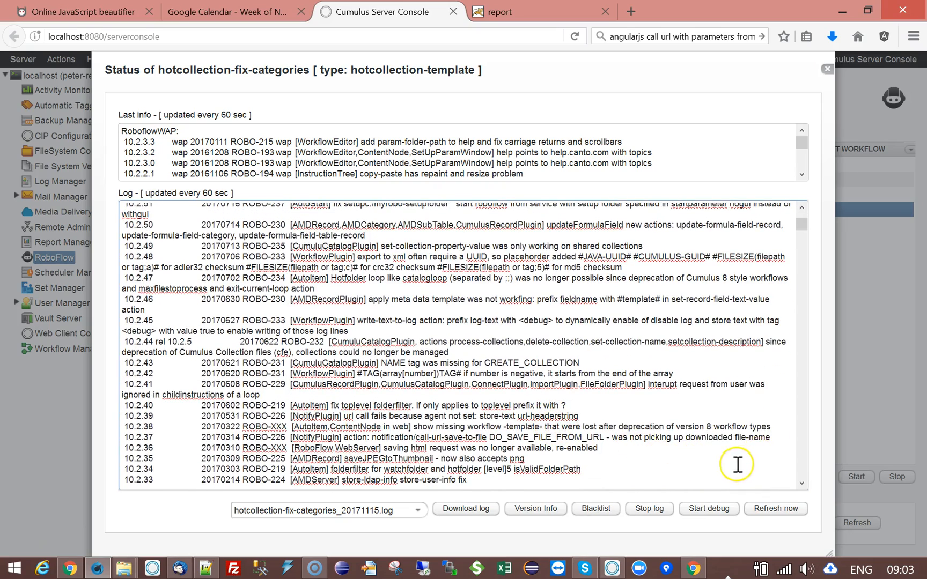
scroll(667, 456, "down", 4)
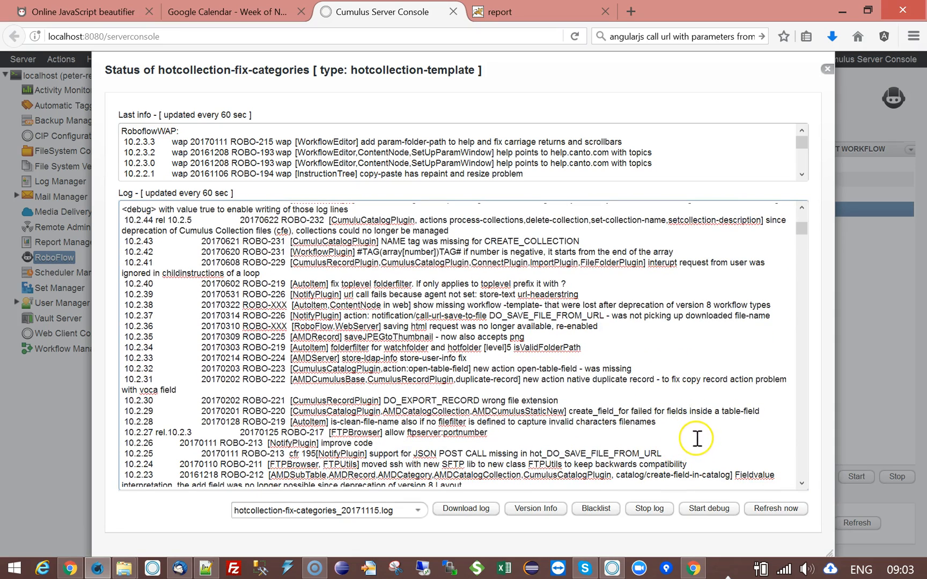
Highlight the Roboflow version history from 10.2.27 up to 11.0.04, read through the entries, and close the status window.
left_click_drag(714, 428, 264, 183)
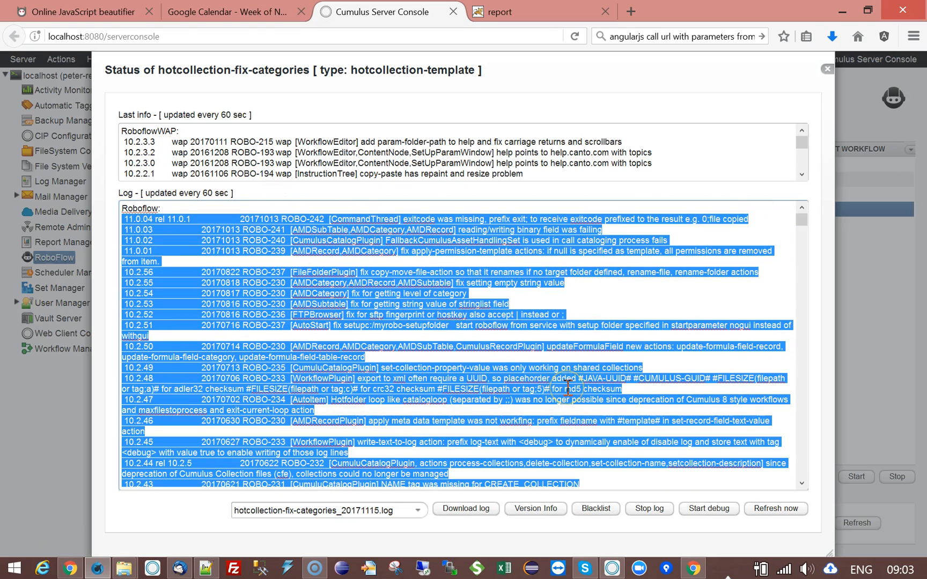
scroll(568, 387, "down", 6)
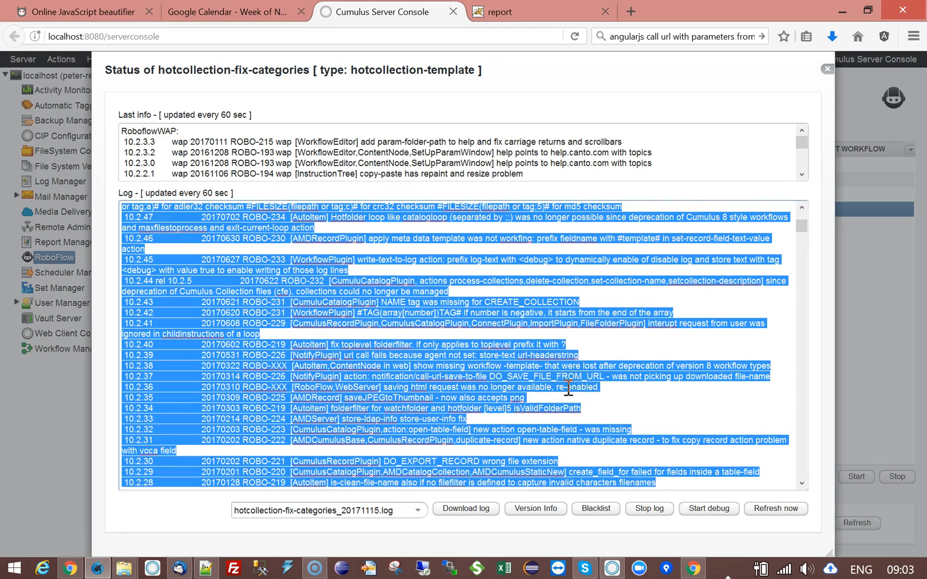
scroll(613, 401, "down", 3)
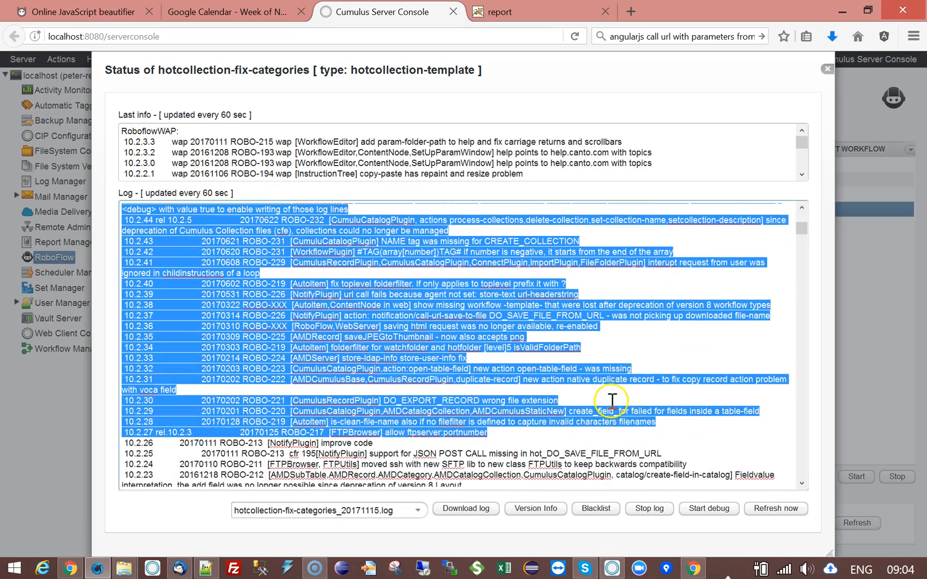
scroll(632, 416, "down", 3)
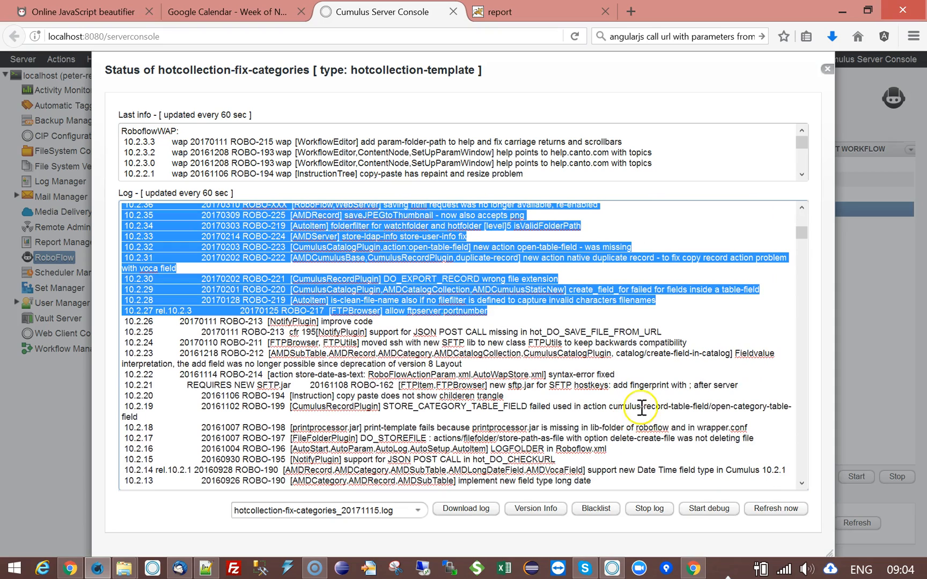
left_click(633, 333)
scroll(668, 354, "up", 12)
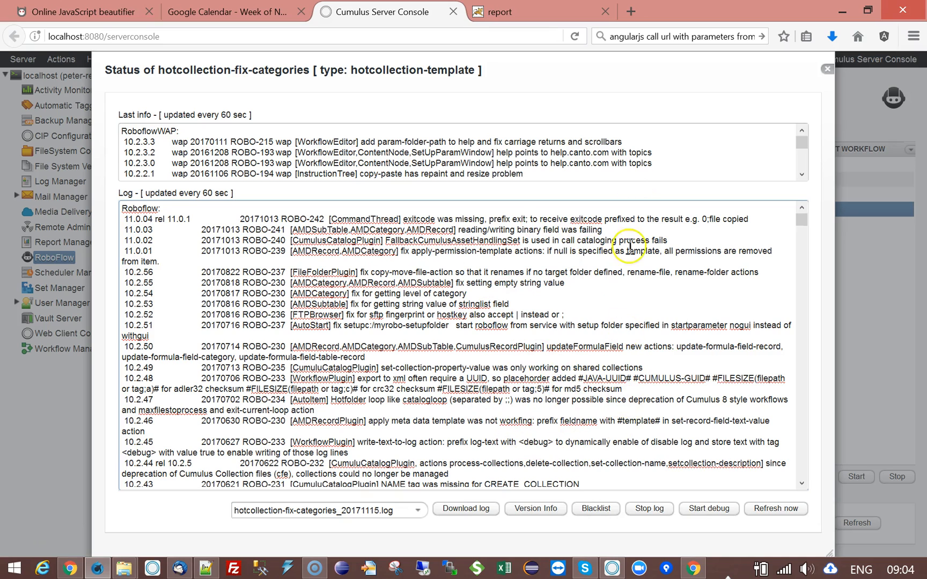
left_click(827, 68)
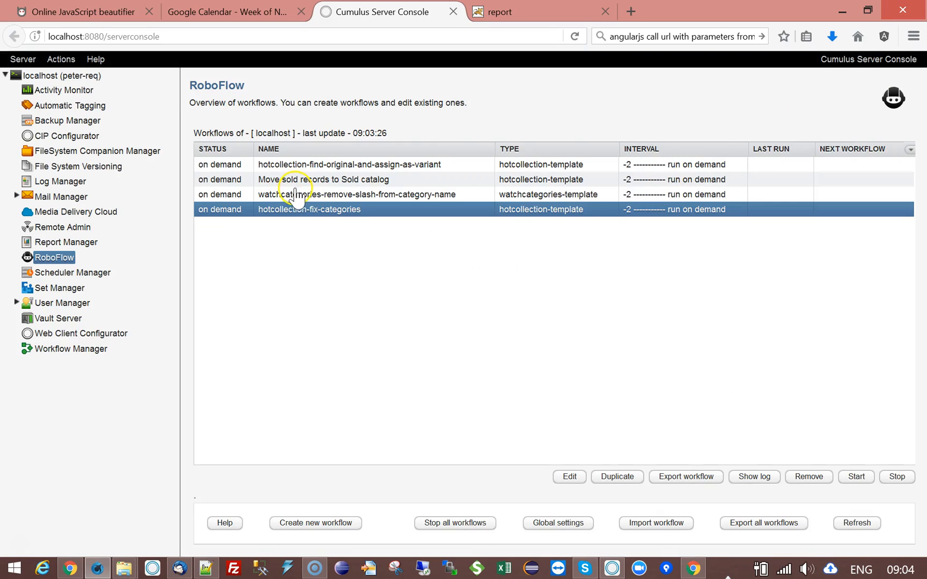
Switch to the Cumulus Sample Catalog and examine where By Project sits in the category tree, under wrong instead of directly under $Categories.
left_click(623, 571)
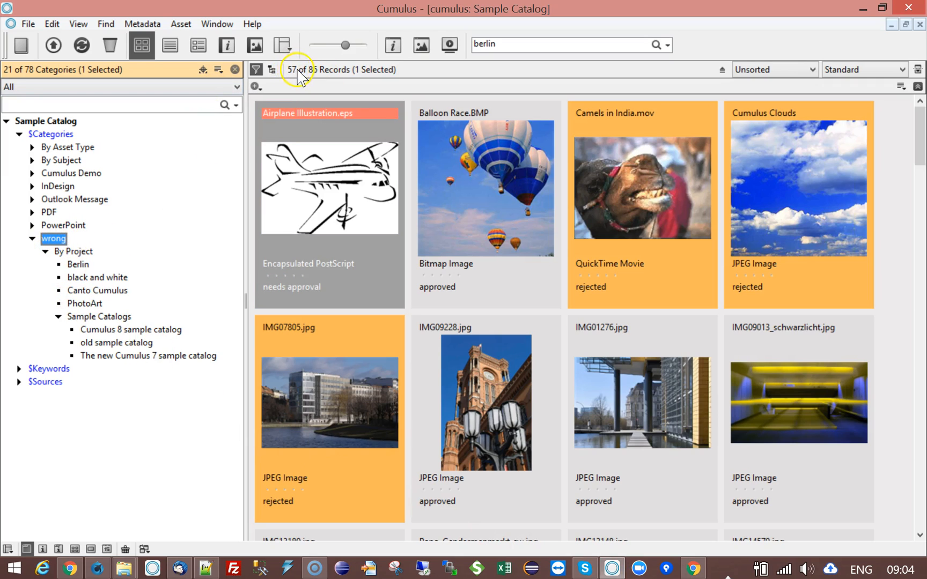
left_click(80, 252)
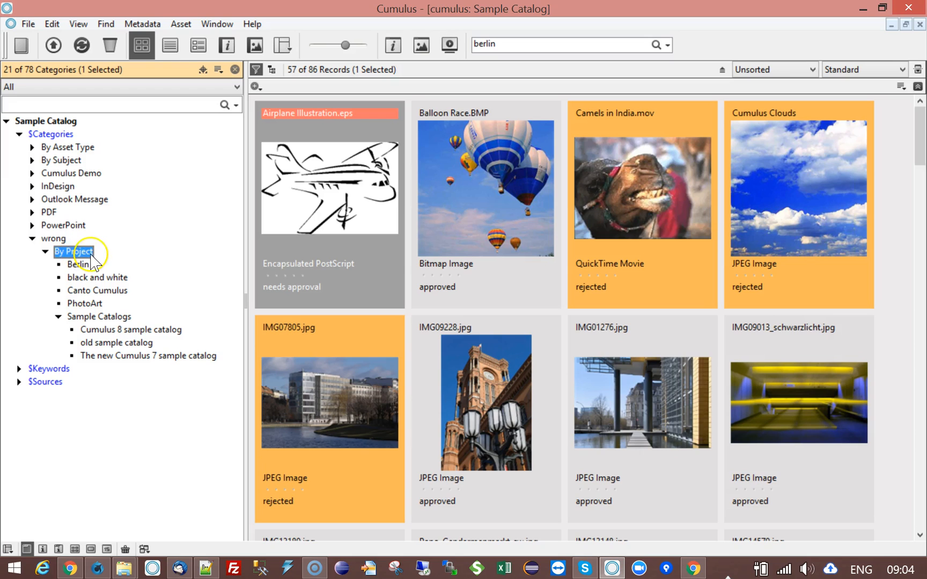
left_click(57, 135)
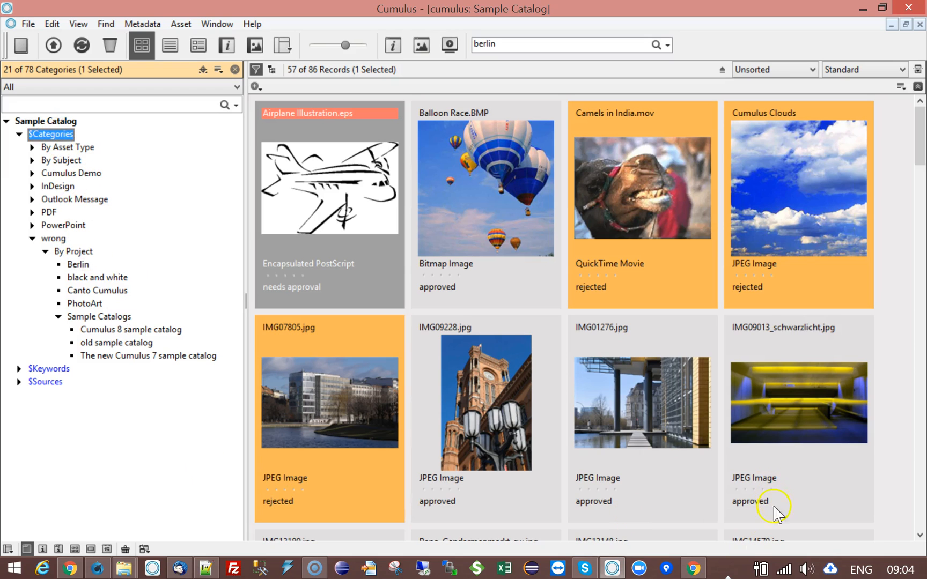
Return to the server console, start the hotcollection-fix-categories workflow, and open its log.
left_click(97, 568)
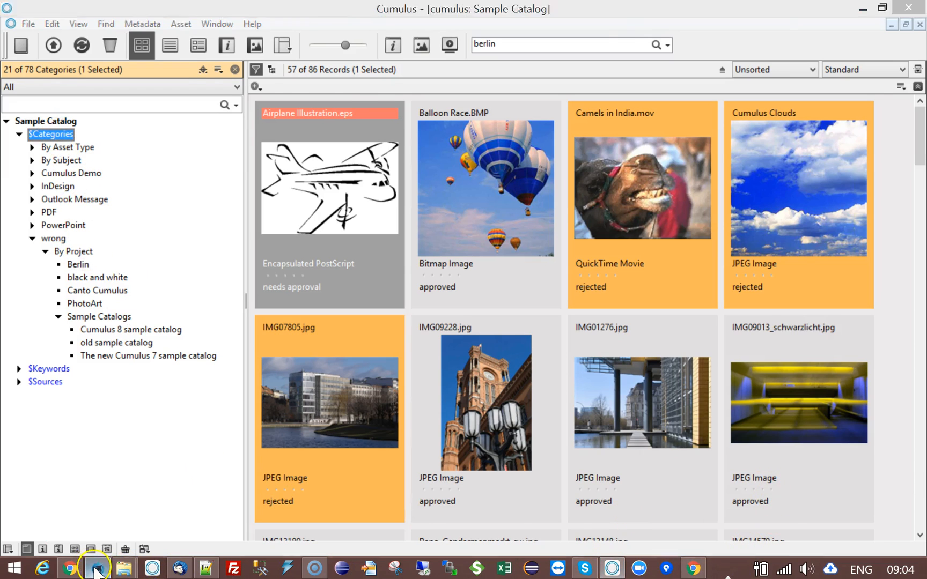
left_click(855, 477)
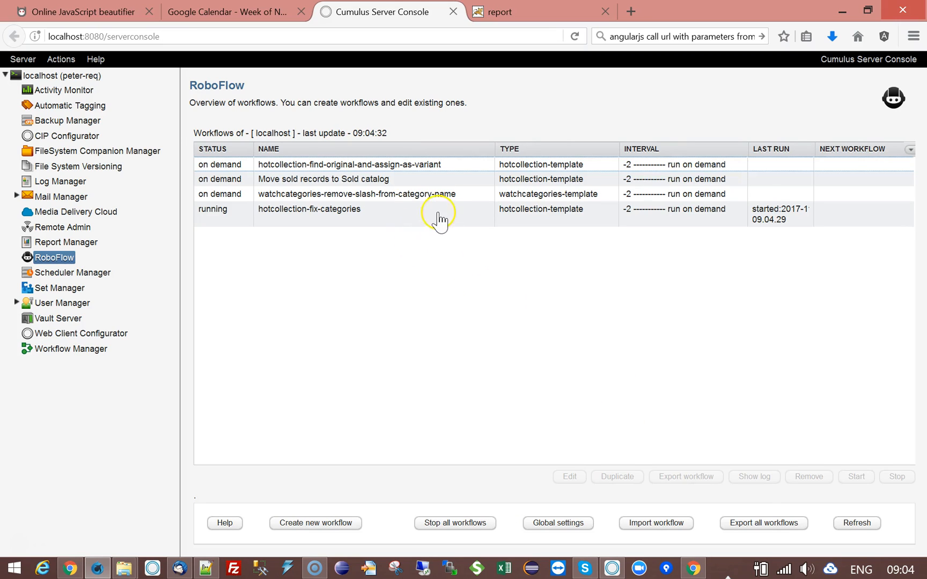
left_click(439, 217)
left_click(755, 477)
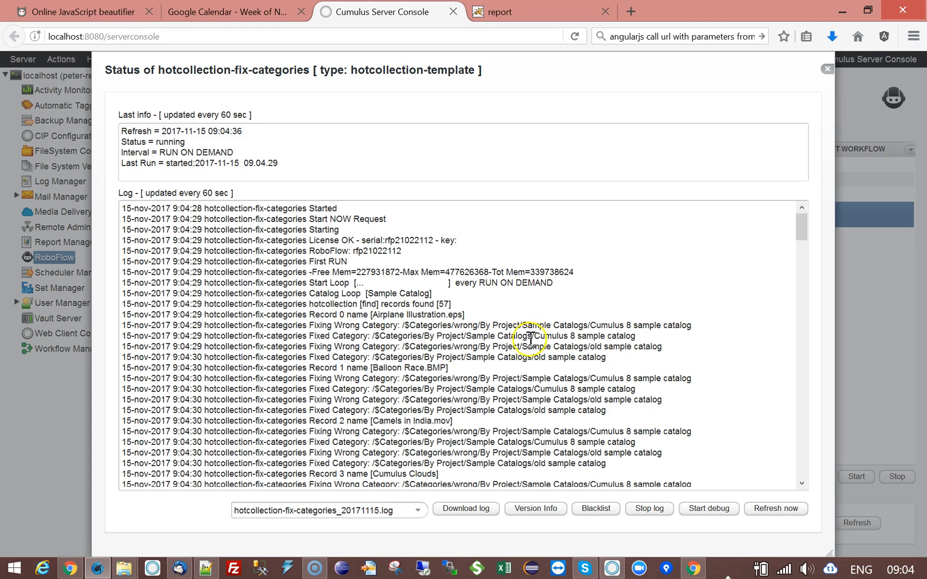
Compare the Fixing Wrong Category and Fixed Category paths in the log and read through the entries to the end.
left_click_drag(308, 325, 692, 323)
left_click(332, 336)
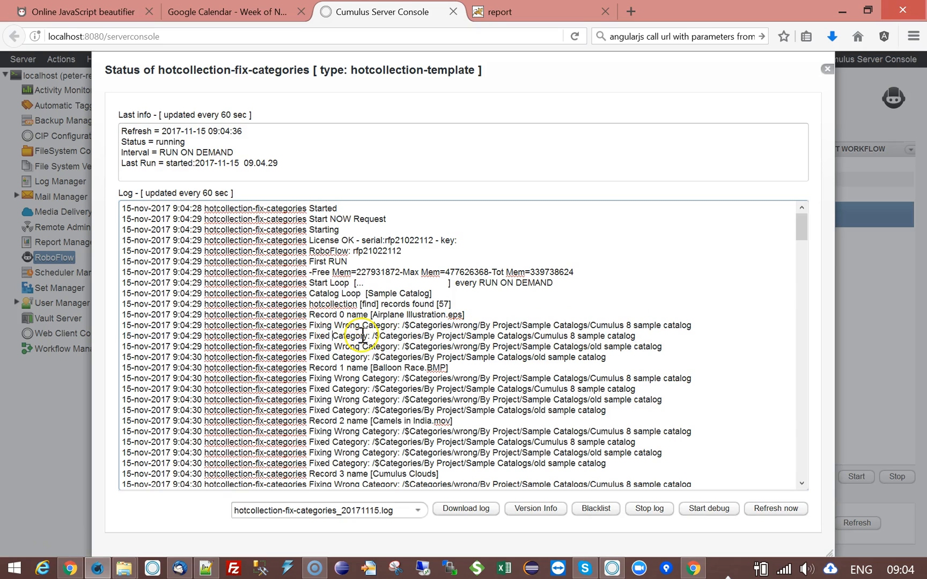
left_click_drag(371, 336, 640, 336)
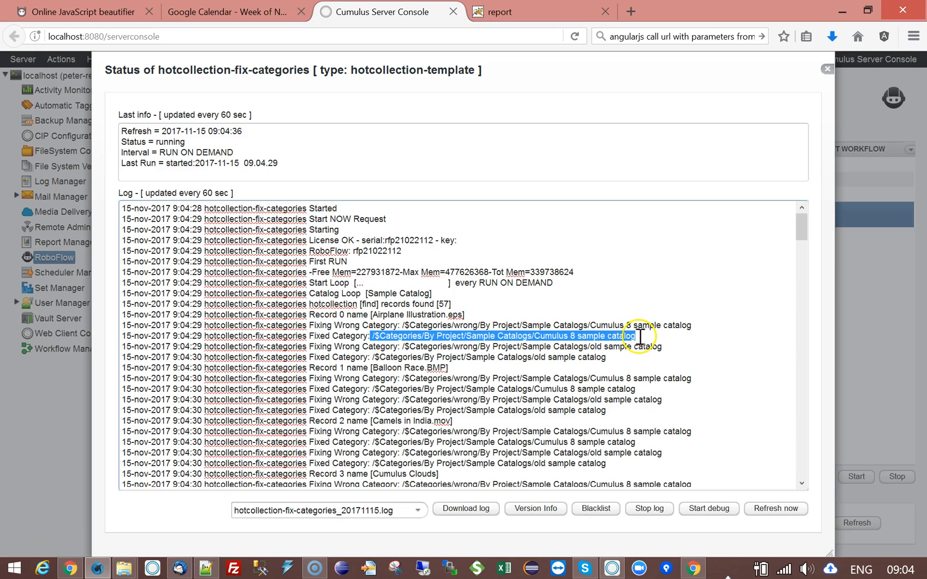
left_click(407, 346)
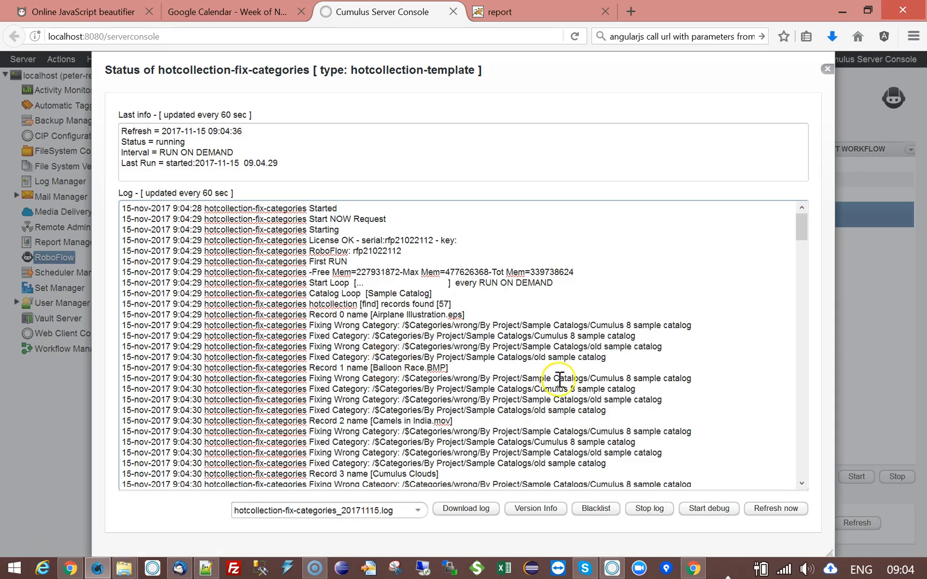
scroll(558, 377, "down", 10)
scroll(558, 377, "down", 20)
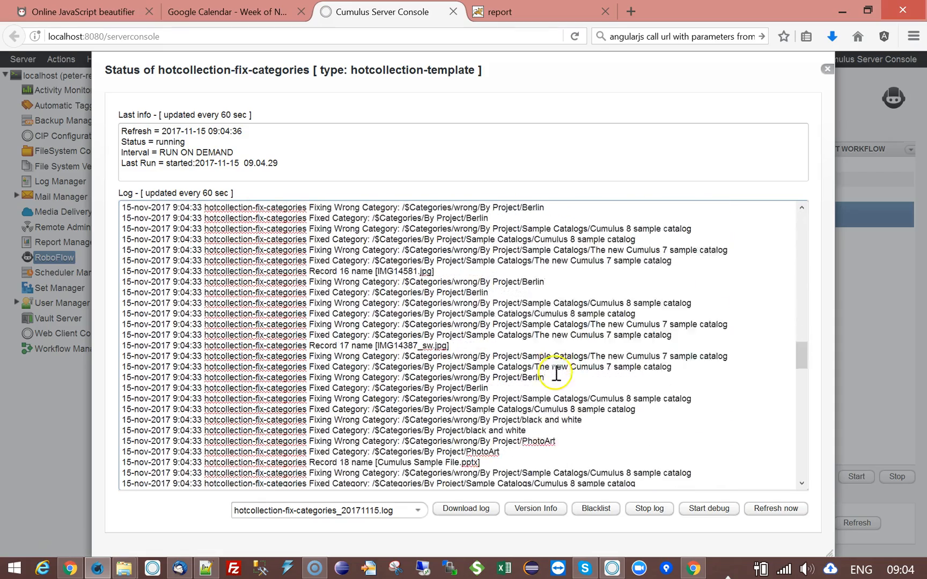
scroll(557, 378, "down", 15)
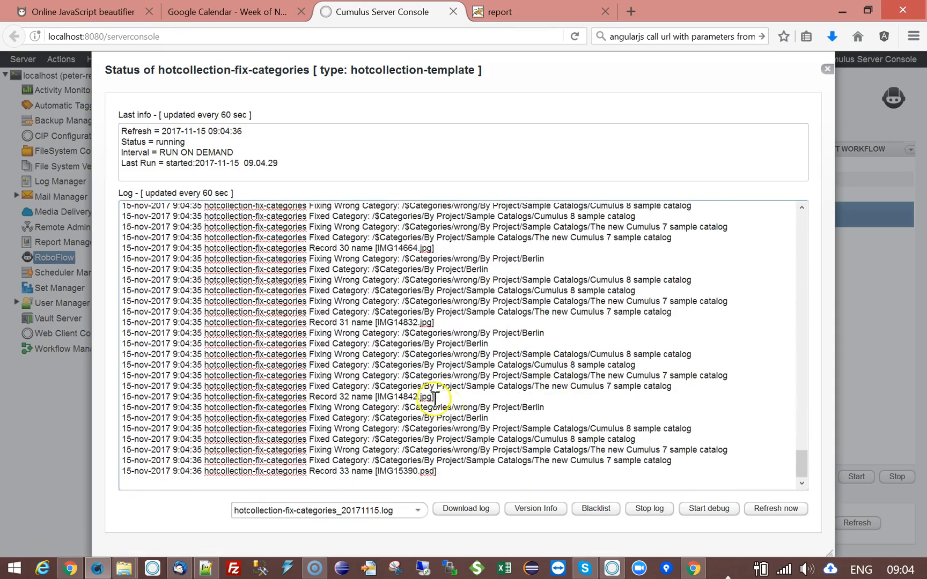
Switch to the Cumulus Sample Catalog and compare the records in the wrong category with those in By Project under $Categories.
left_click(612, 568)
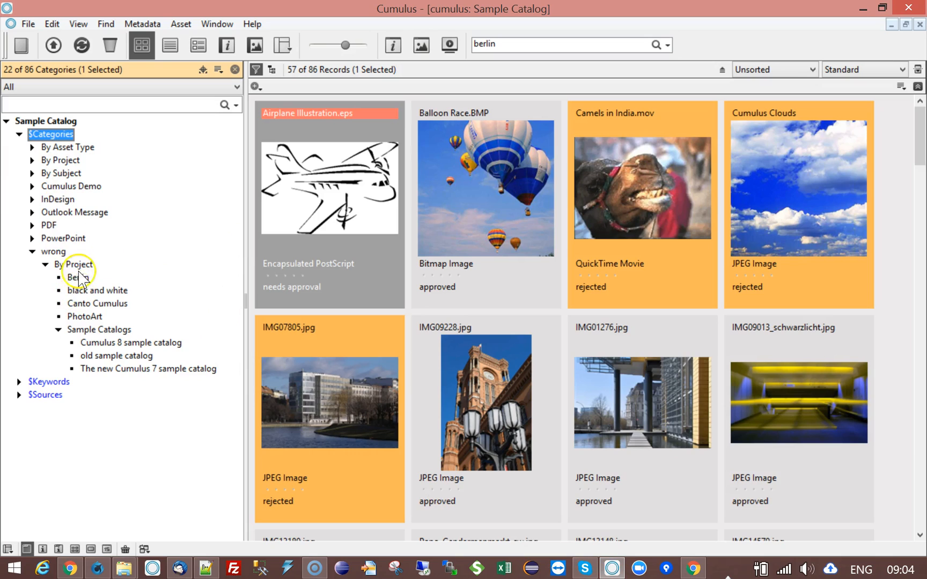
left_click(54, 252)
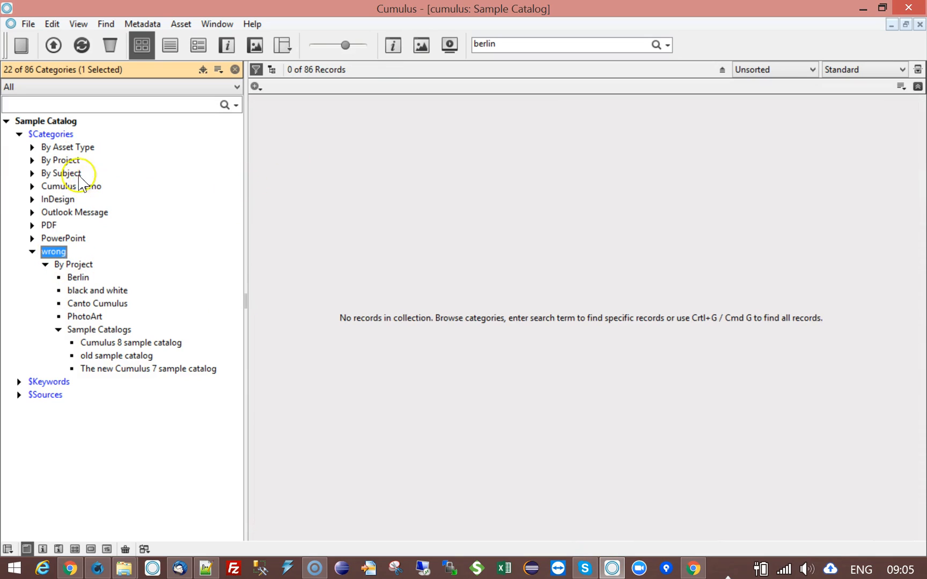
left_click(63, 161)
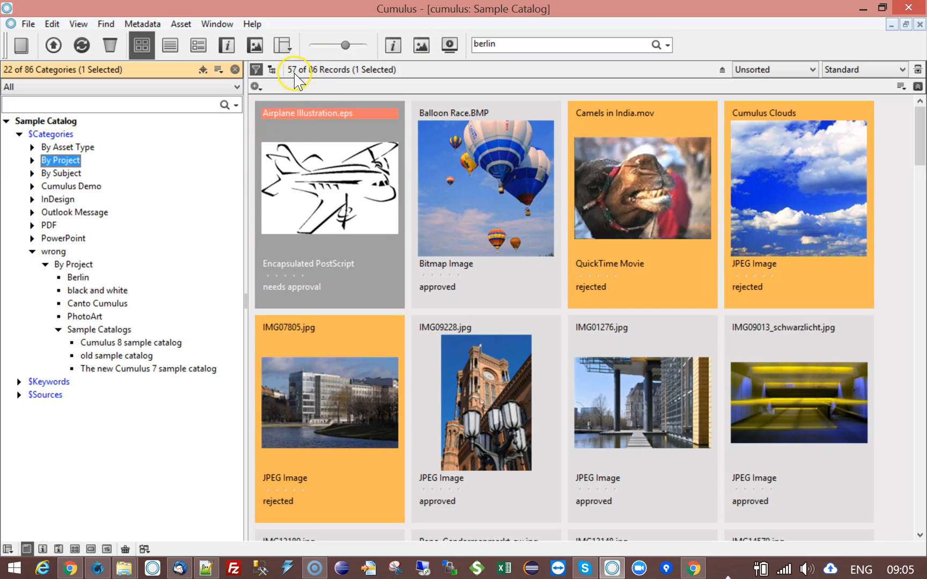
Delete the wrong category with its subcategories from the Sample Catalog.
left_click(54, 252)
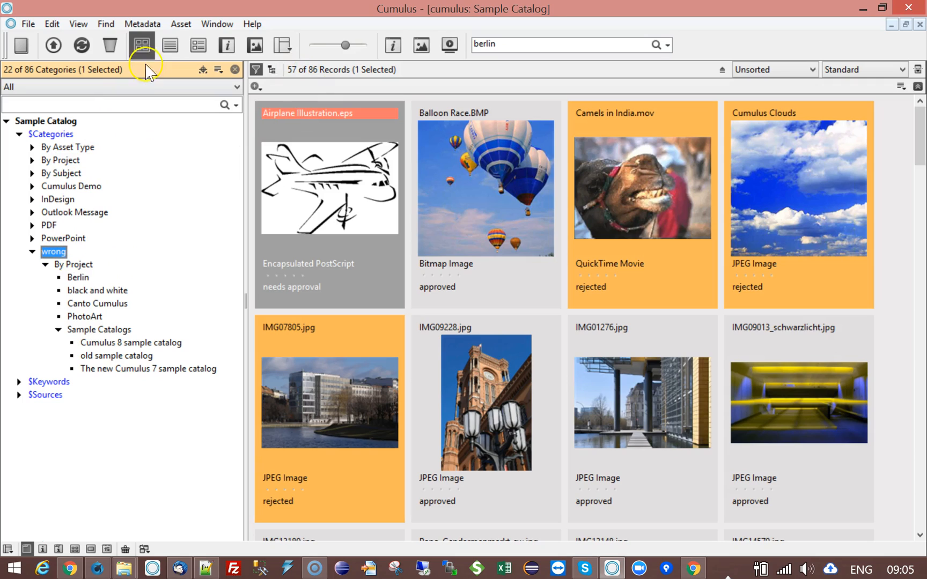
left_click(111, 43)
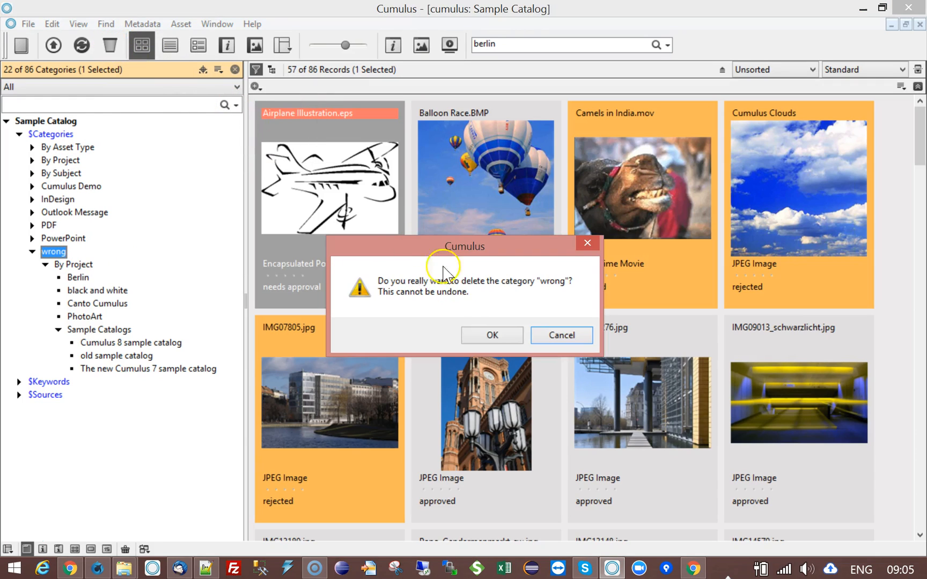
left_click(490, 334)
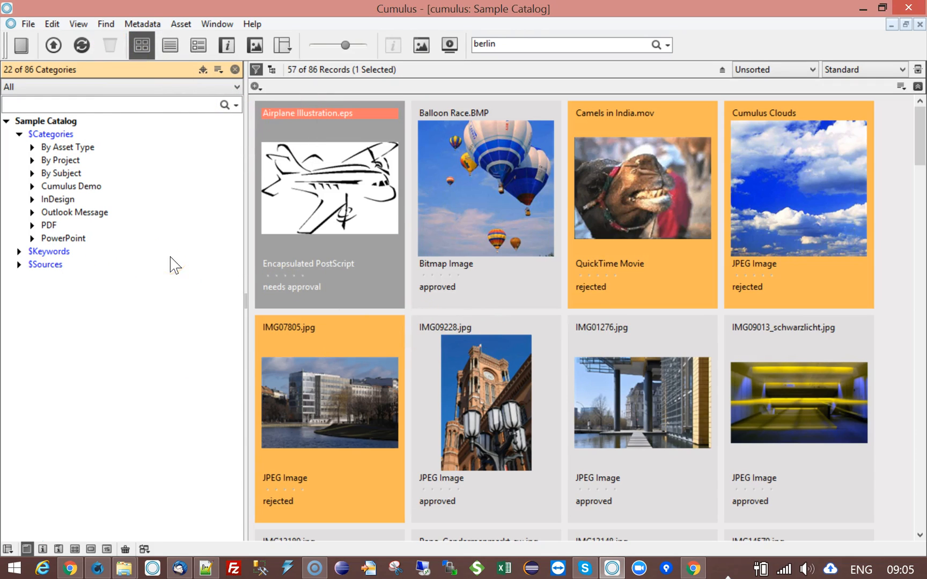
Expand the By Project and By Asset Type categories and select InDesign (related) to inspect the related categories.
left_click(32, 160)
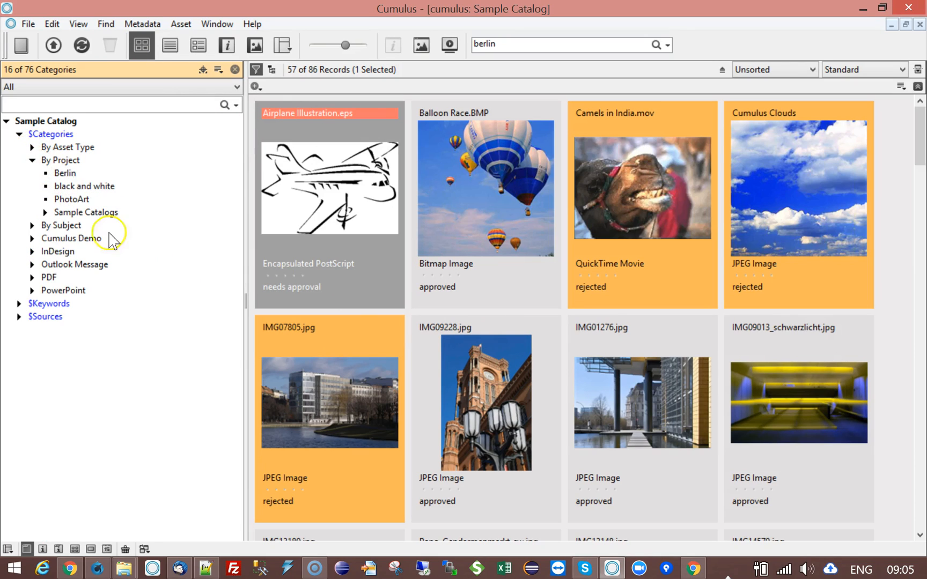
left_click(32, 147)
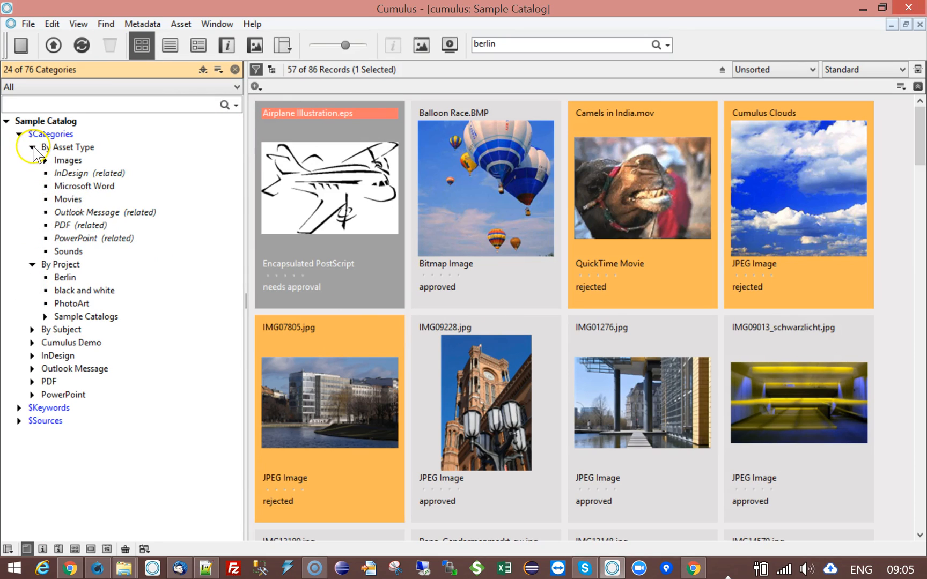
left_click(110, 173)
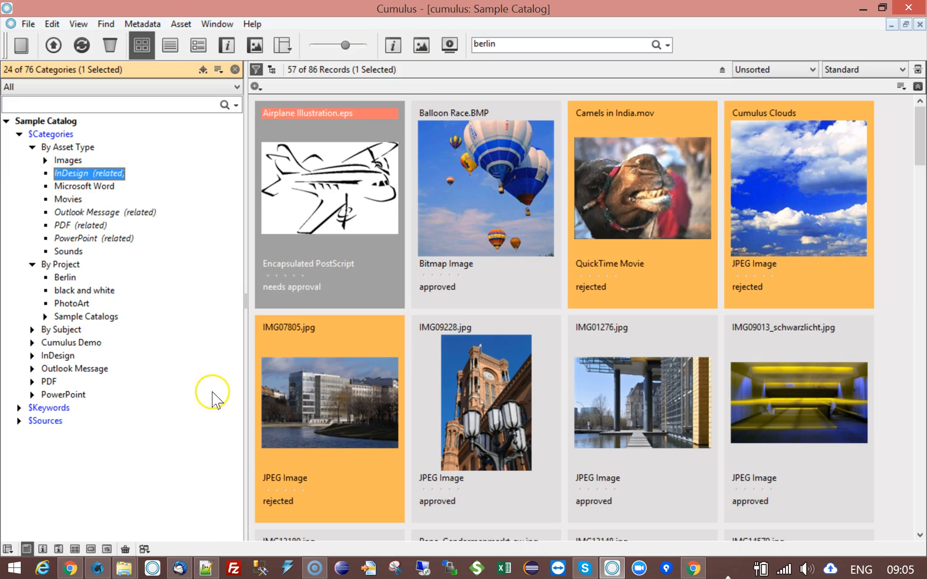
Glance at the "Duplicating category structure" message in the mail program, and close the hotcollection-fix-categories status window in the server console.
left_click(180, 569)
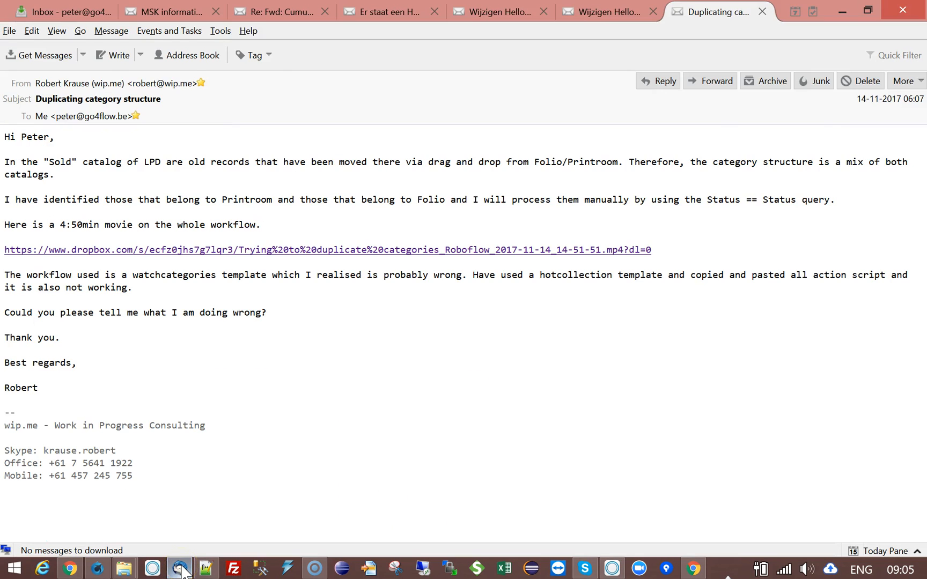
left_click(182, 570)
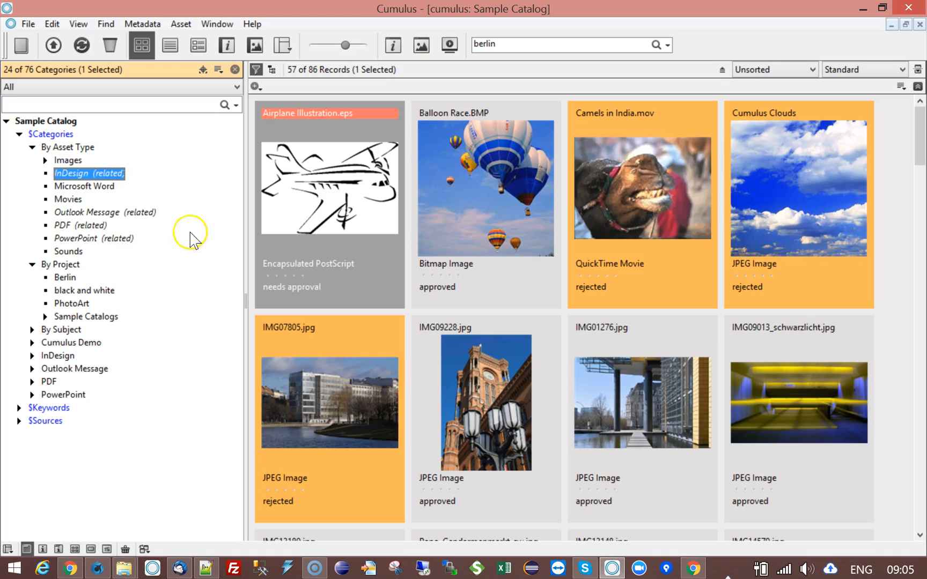
left_click(97, 568)
left_click(826, 69)
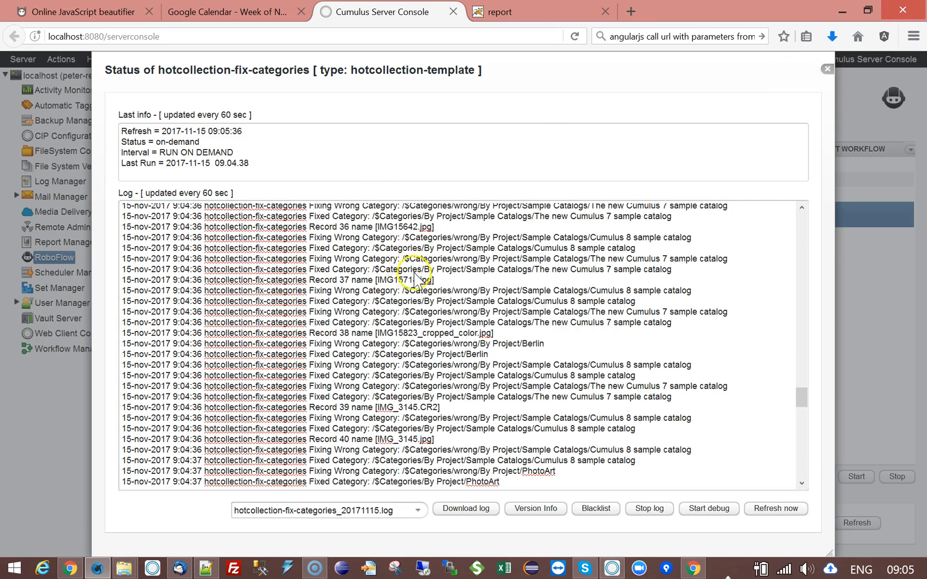